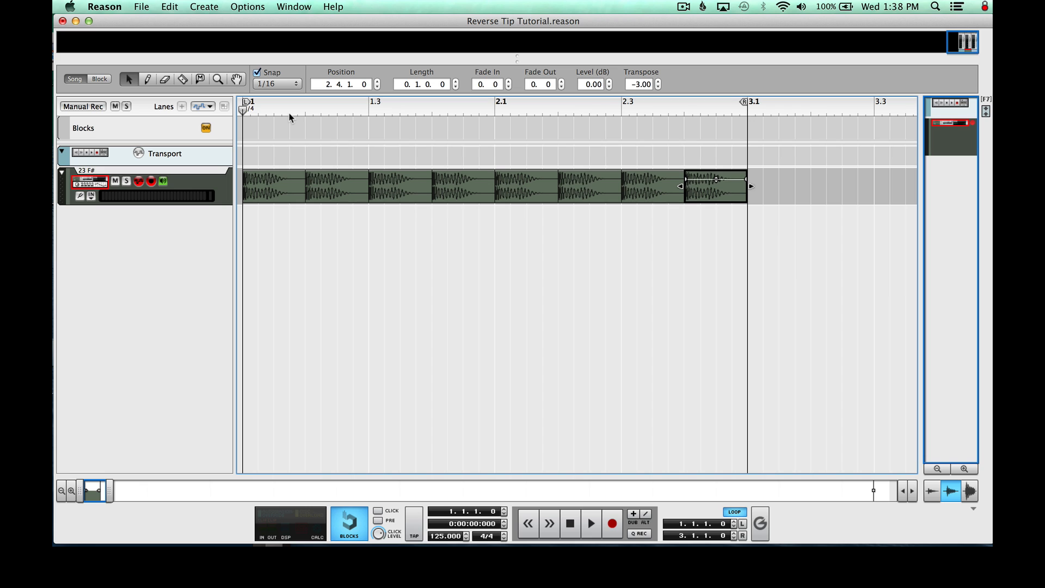
Create a new empty audio track below the 23 F# kick track
{"action": "left_click", "coordinate": [201, 112]}
{"action": "left_click", "coordinate": [207, 6]}
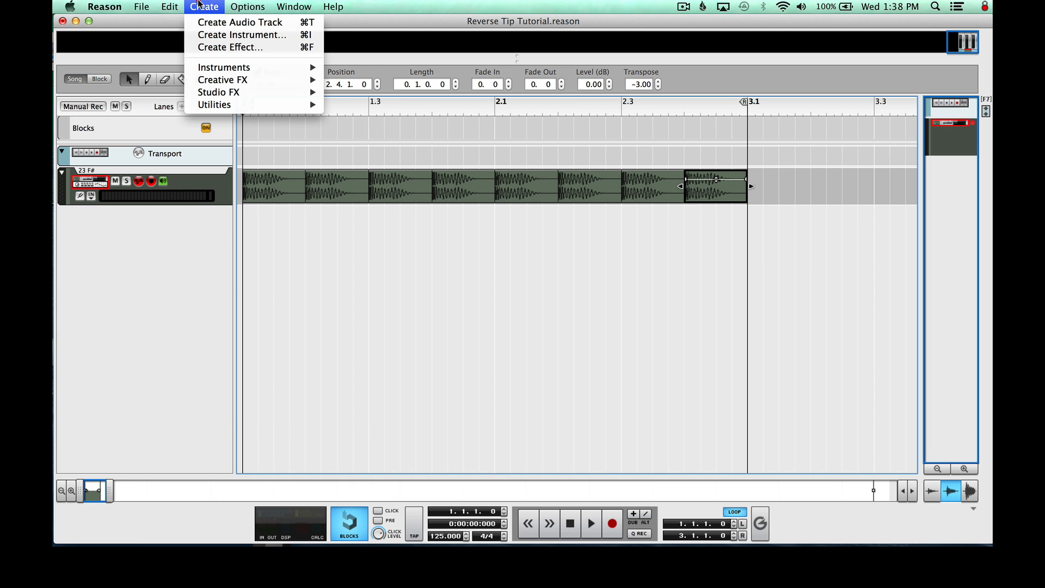
{"action": "mouse_move", "coordinate": [146, 5]}
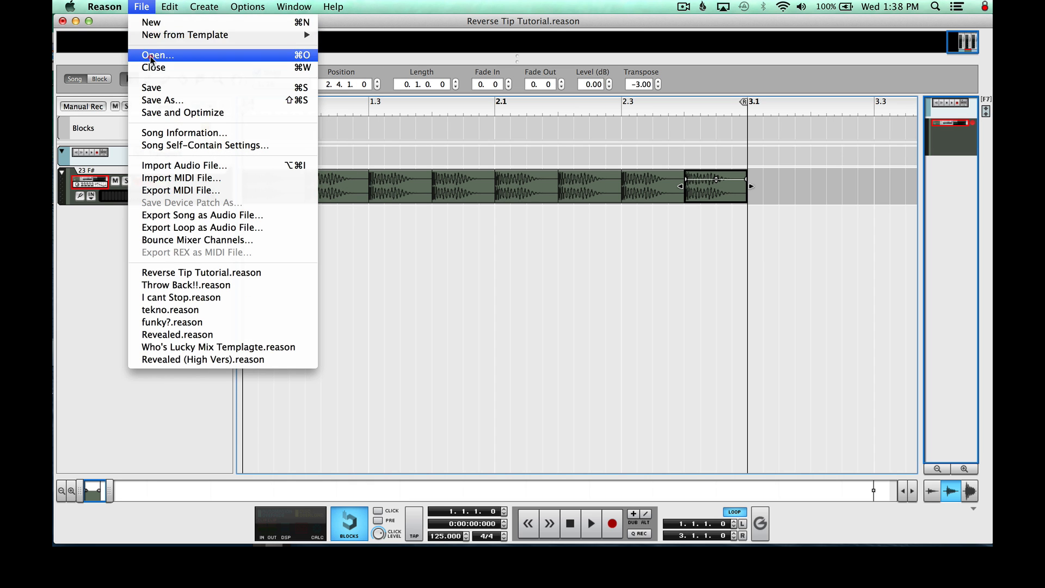
{"action": "mouse_move", "coordinate": [204, 5]}
{"action": "left_click", "coordinate": [211, 24]}
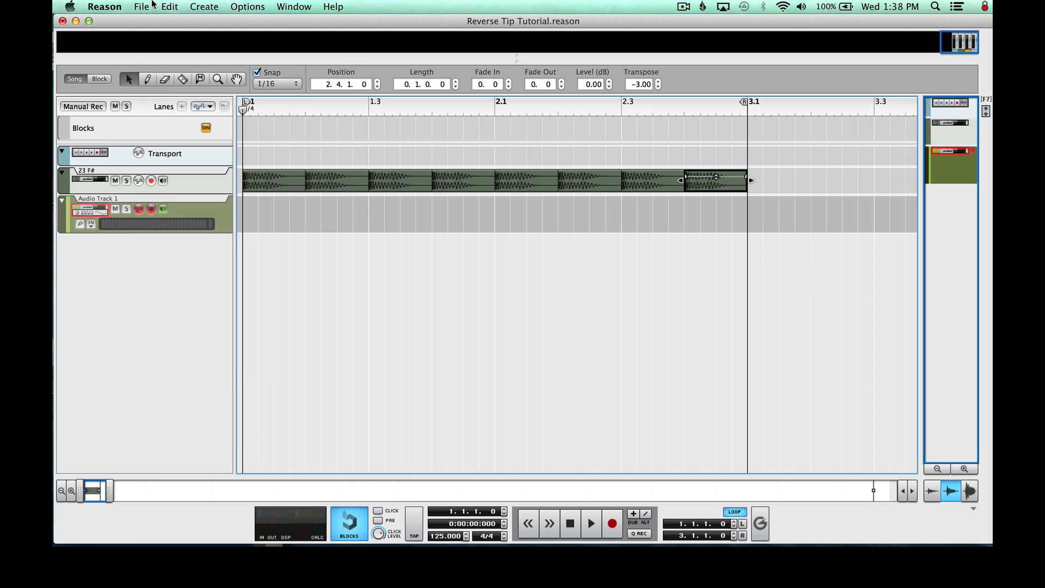
Import the audio file "Bass (For Reverse).wav" from the Samples folder onto the new audio track
{"action": "left_click", "coordinate": [146, 6]}
{"action": "left_click", "coordinate": [176, 165]}
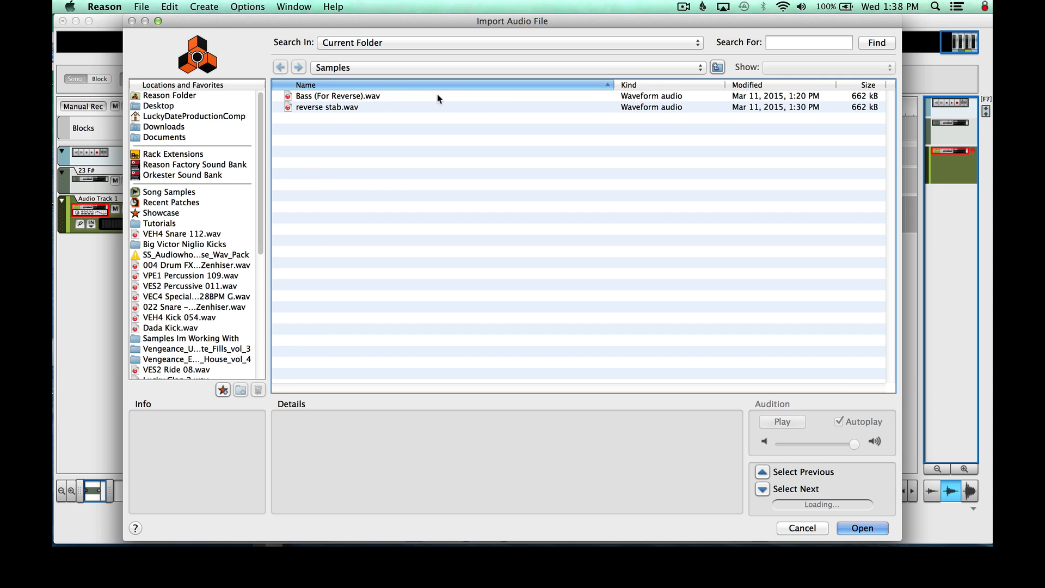
{"action": "double_click", "coordinate": [363, 97]}
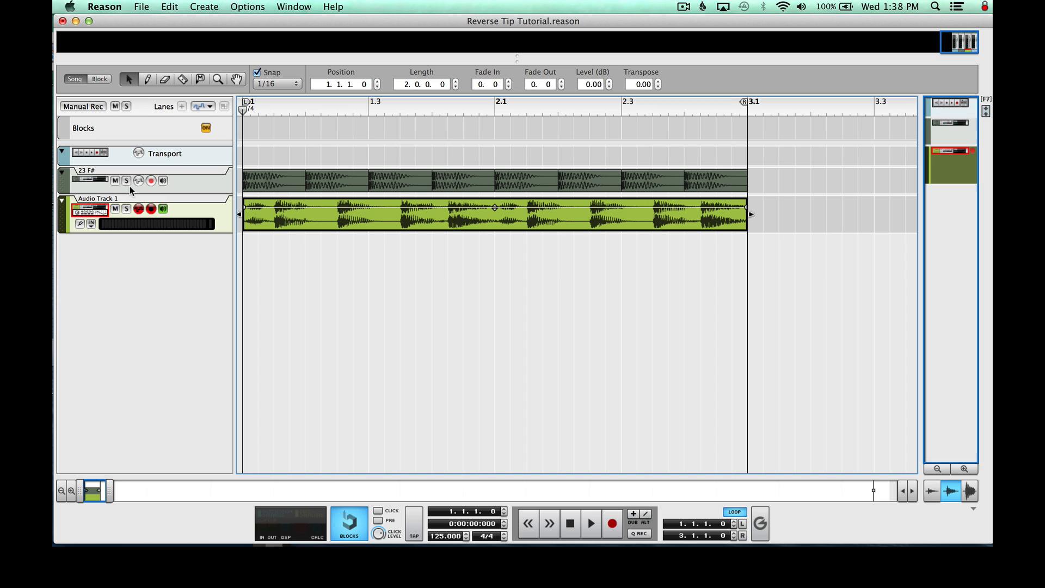
Play the kick and bass loop together, stop it, and return the song position to the start
{"action": "key", "text": "space"}
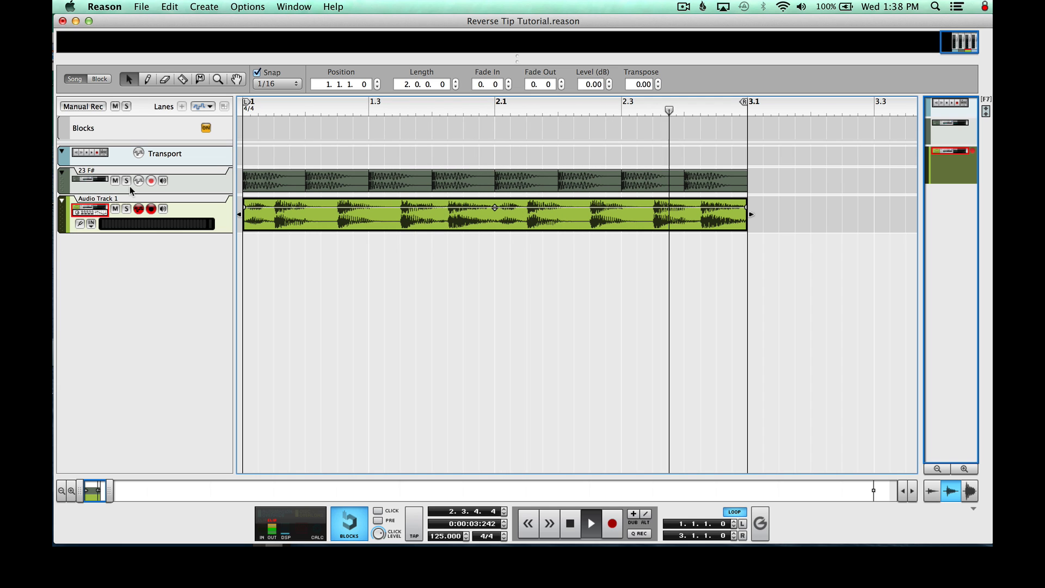
{"action": "key", "text": "space"}
{"action": "left_click_drag", "start_coordinate": [240, 107], "coordinate": [131, 107]}
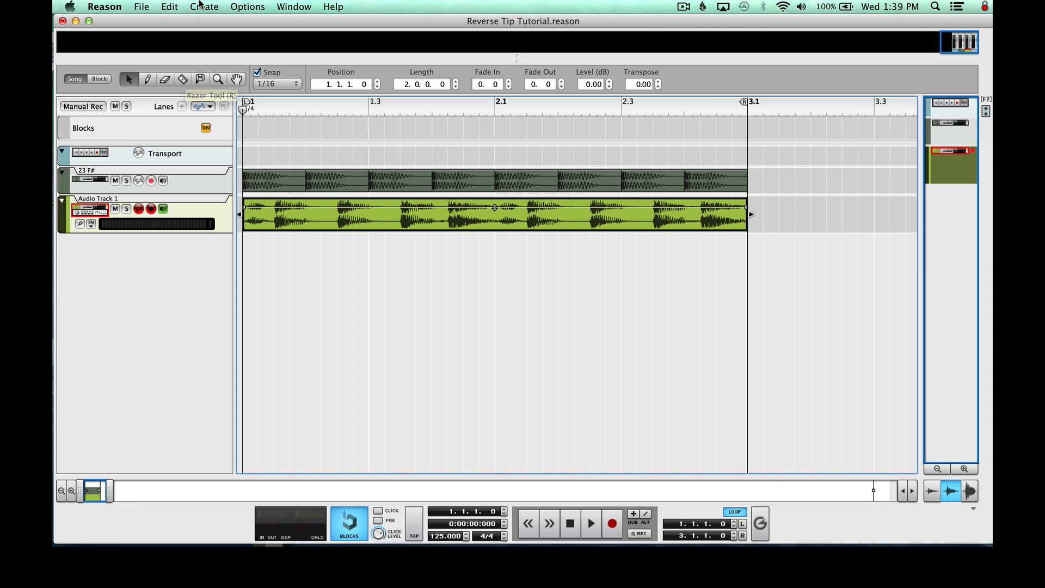
Split the bass clip at 1.1.3 and 1.2.3 with the Razor tool and select the slice between the two cuts
{"action": "left_click", "coordinate": [183, 79]}
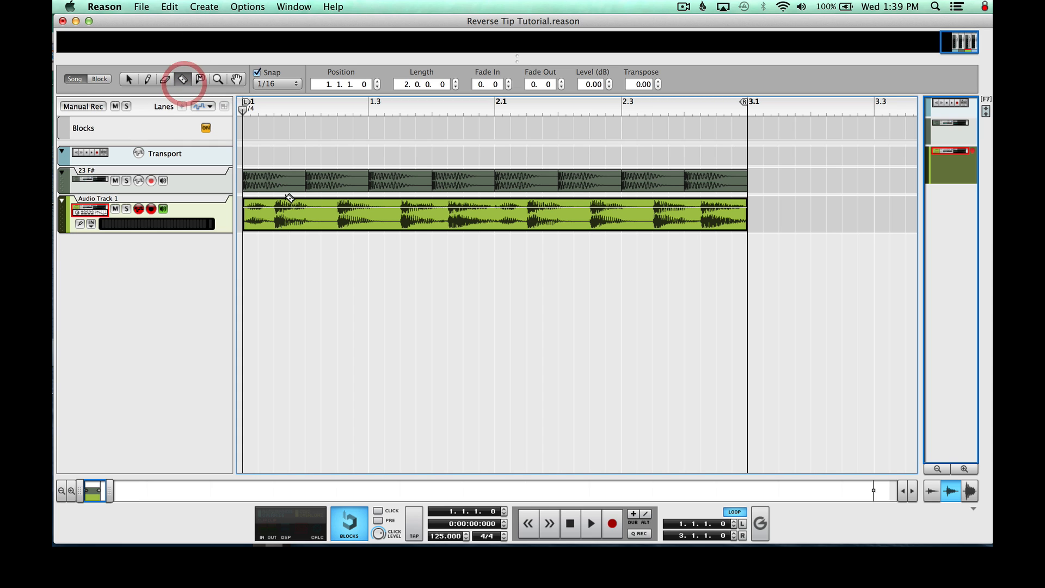
{"action": "left_click", "coordinate": [274, 214]}
{"action": "left_click", "coordinate": [337, 213]}
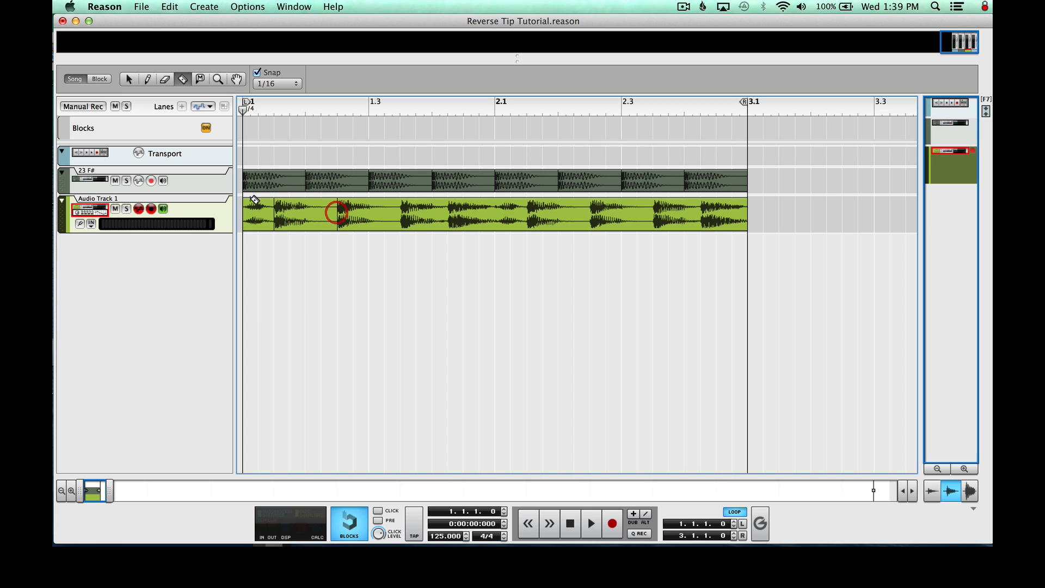
{"action": "left_click", "coordinate": [130, 80]}
{"action": "left_click", "coordinate": [296, 204]}
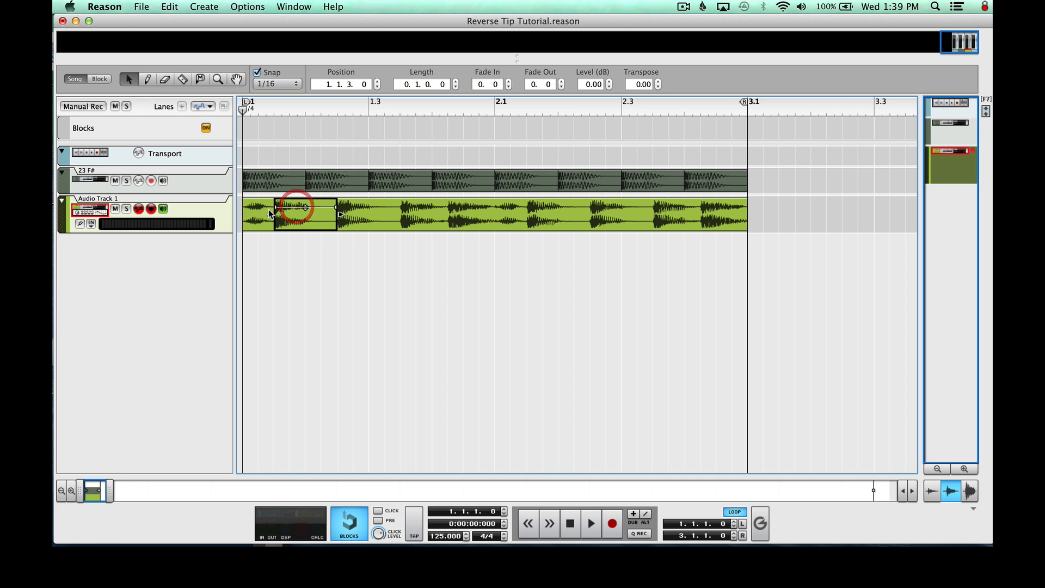
{"action": "left_click", "coordinate": [248, 214]}
{"action": "left_click", "coordinate": [304, 216]}
{"action": "left_click", "coordinate": [254, 215]}
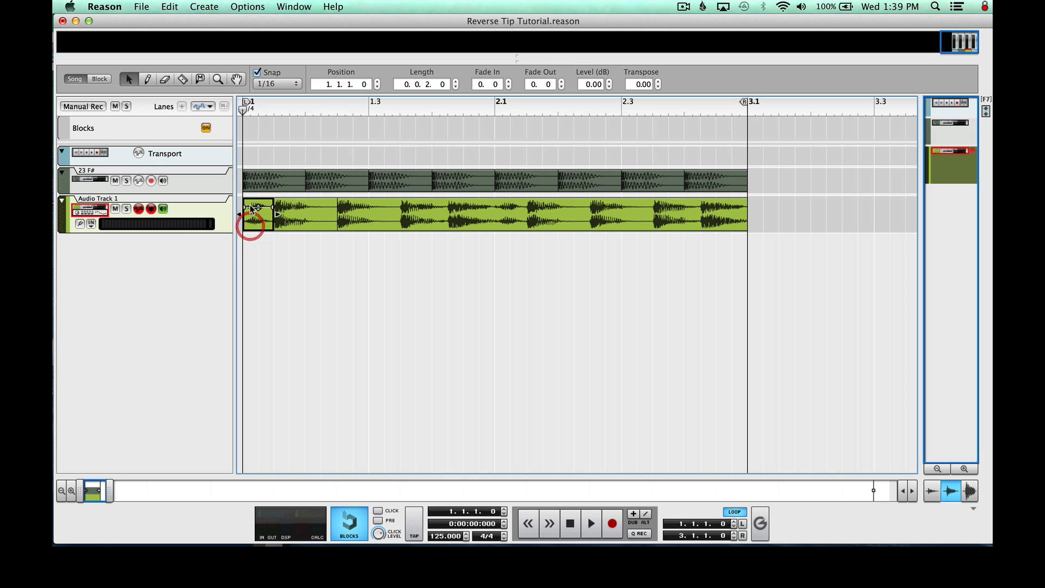
{"action": "left_click", "coordinate": [305, 217]}
Create another audio track and place a copy of the selected bass slice on it at 2.4.1, ending at bar 3
{"action": "left_click", "coordinate": [204, 7]}
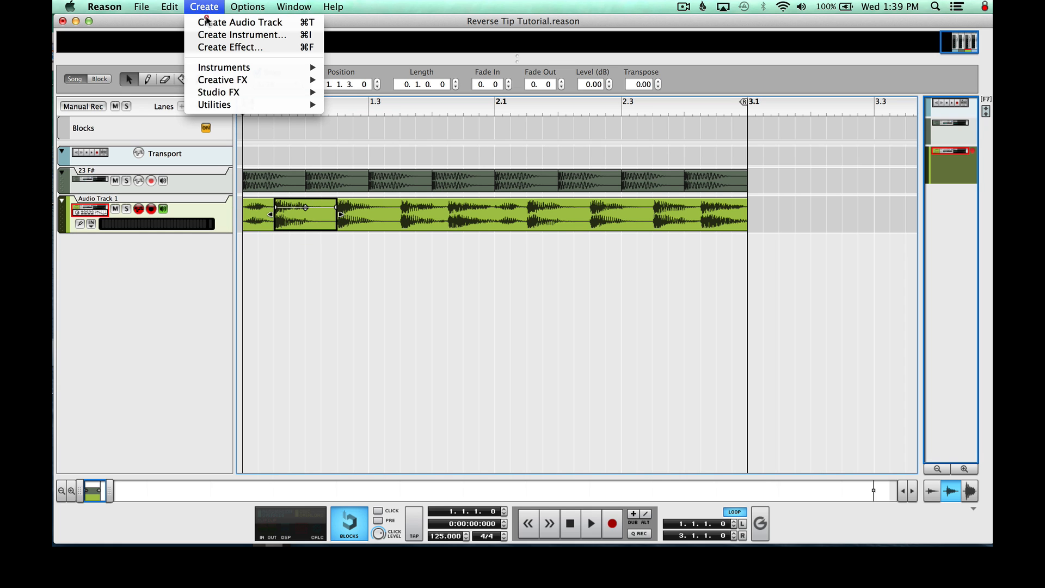
{"action": "left_click", "coordinate": [212, 22]}
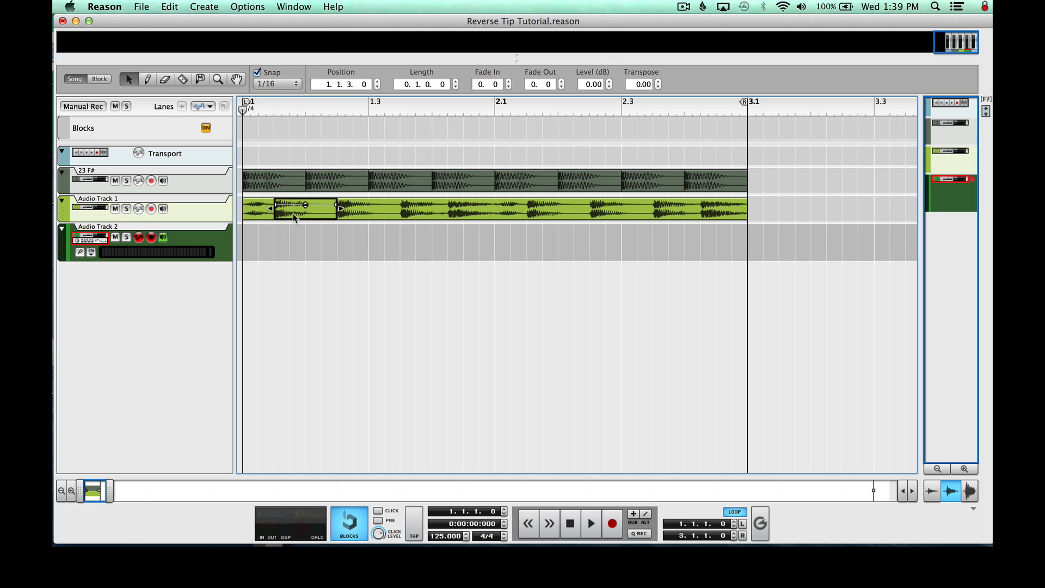
{"action": "left_click_drag", "start_coordinate": [293, 214], "coordinate": [259, 238]}
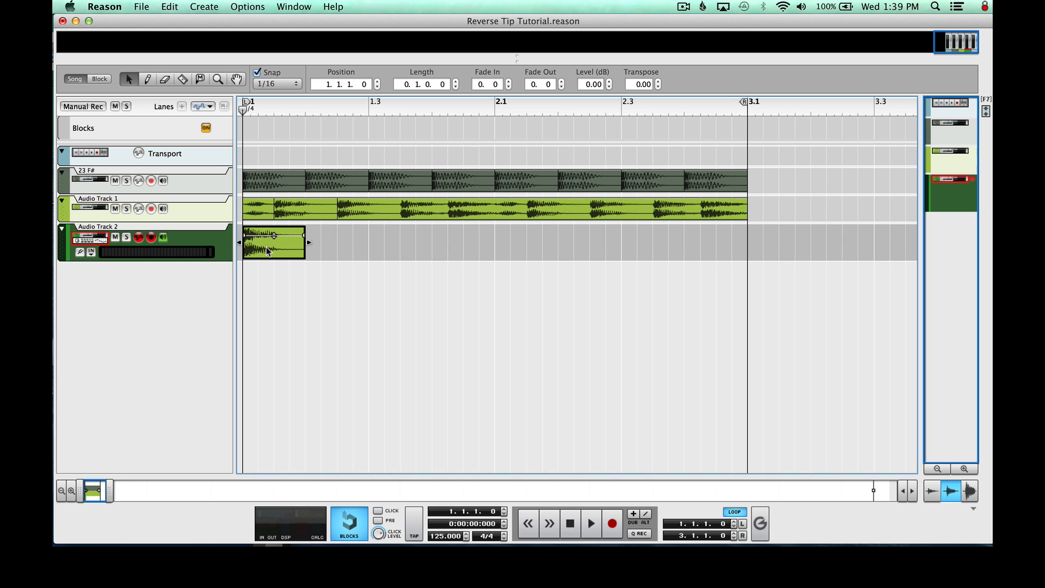
{"action": "left_click_drag", "start_coordinate": [260, 247], "coordinate": [703, 246]}
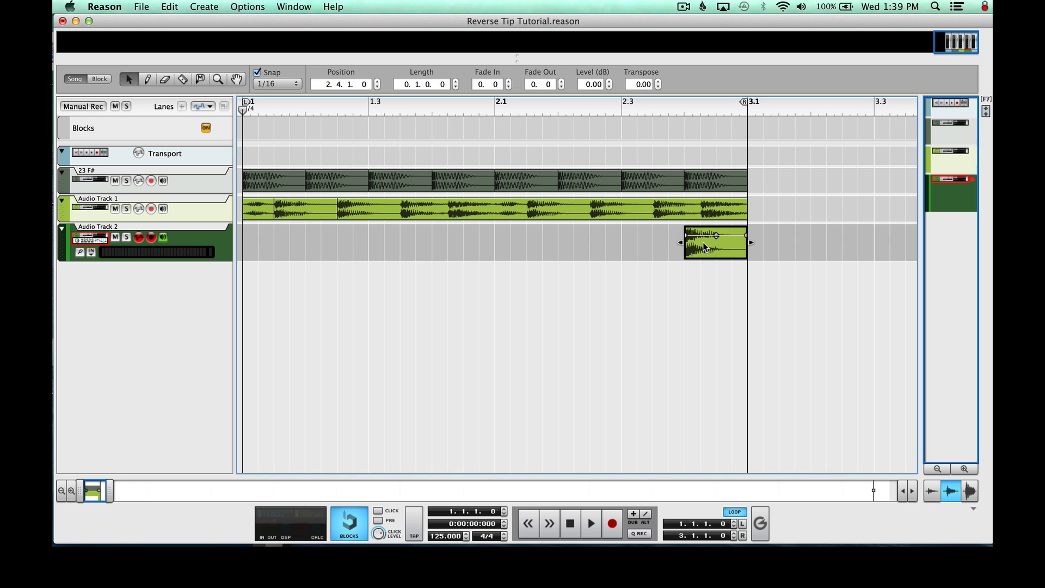
{"action": "left_click", "coordinate": [562, 261]}
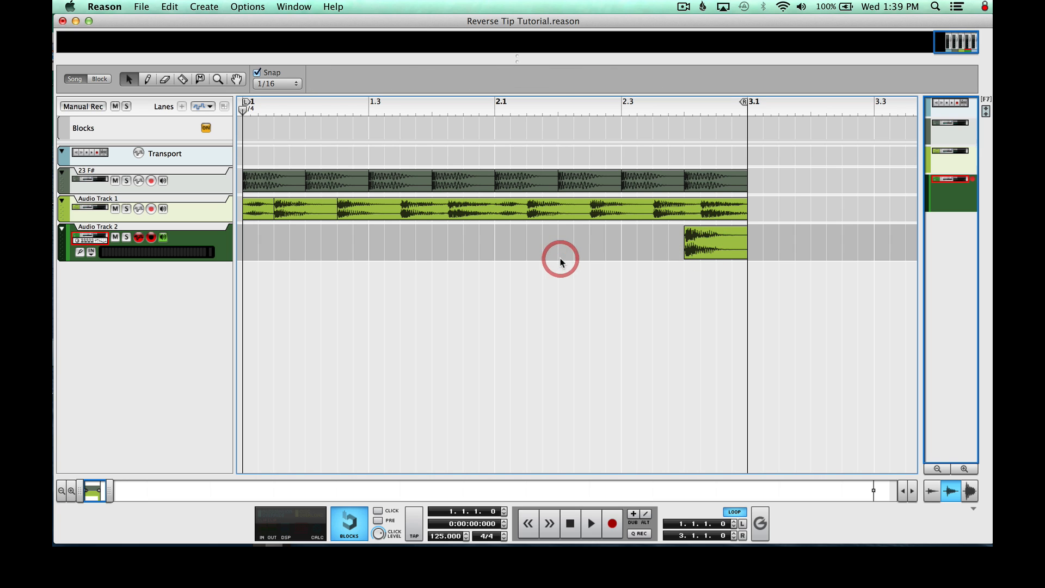
Reverse the copied bass clip on Audio Track 2
{"action": "left_click", "coordinate": [709, 240]}
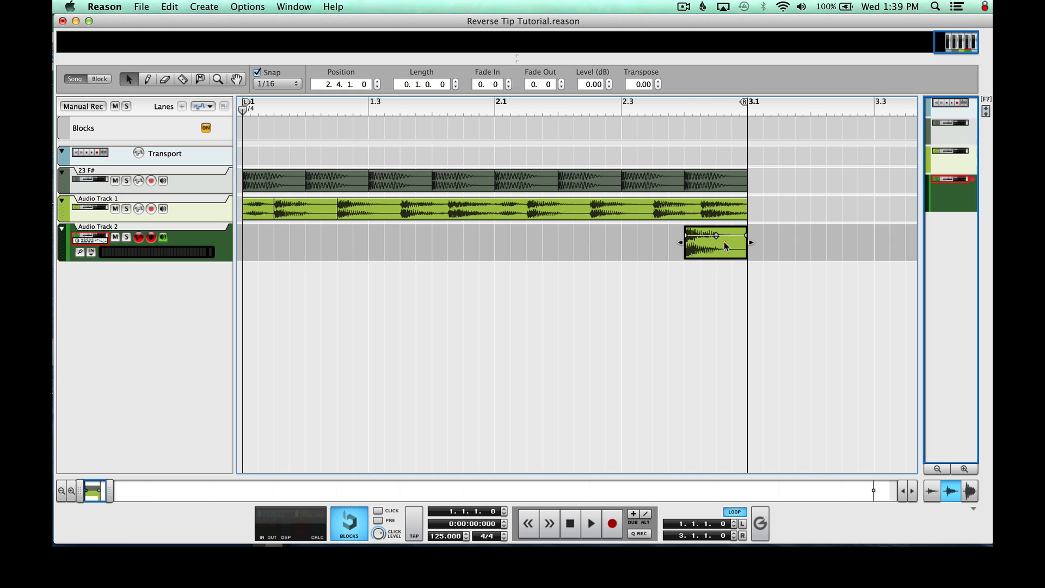
{"action": "left_click", "coordinate": [255, 209]}
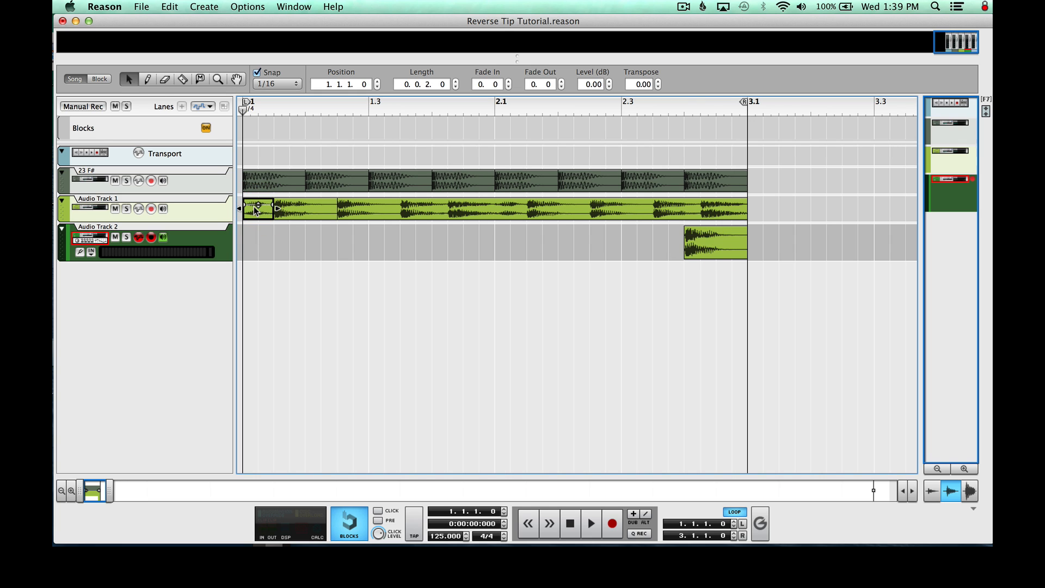
{"action": "left_click", "coordinate": [700, 242]}
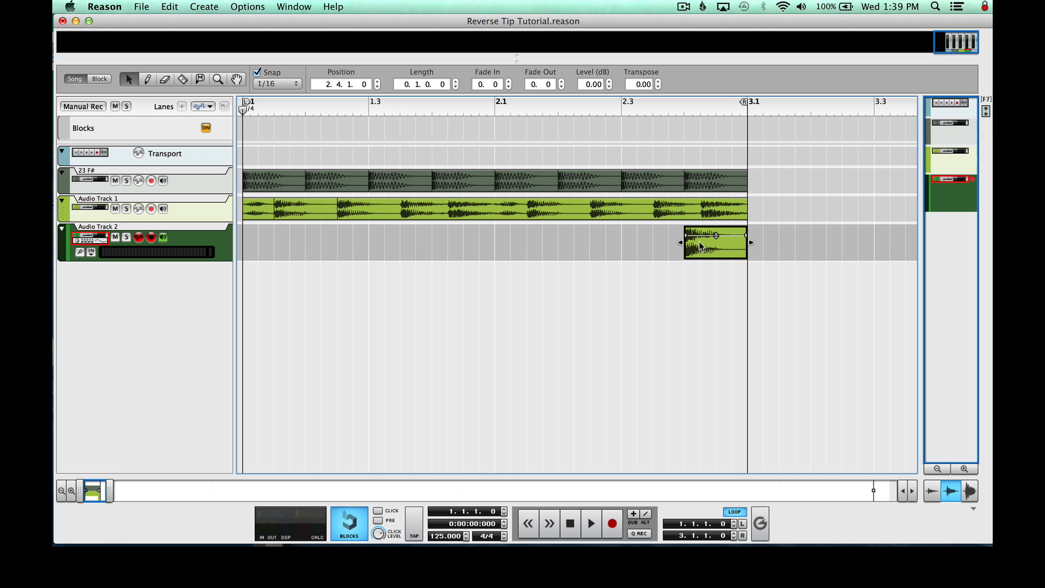
{"action": "right_click", "coordinate": [699, 245]}
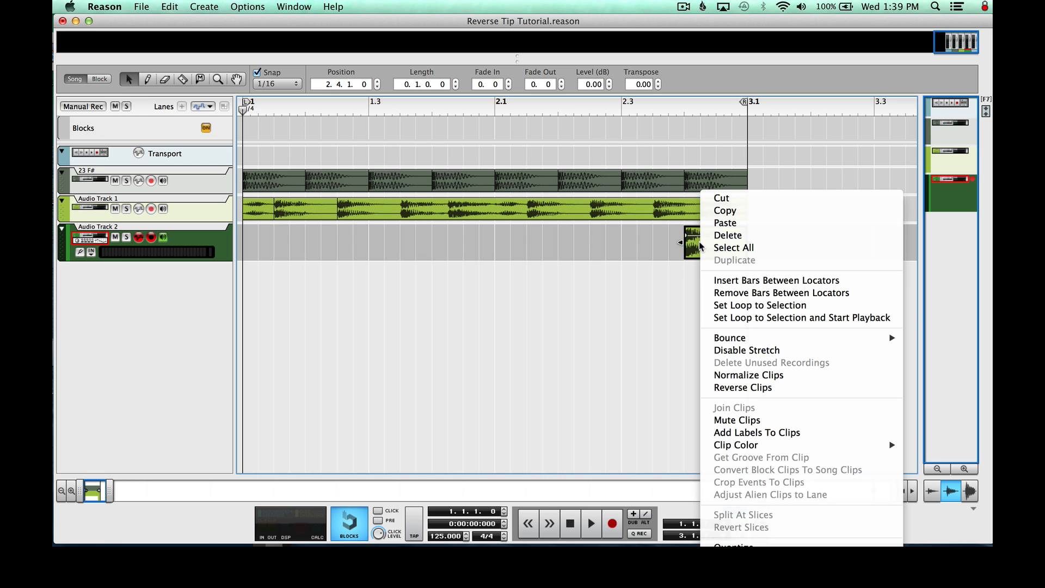
{"action": "left_click", "coordinate": [745, 390]}
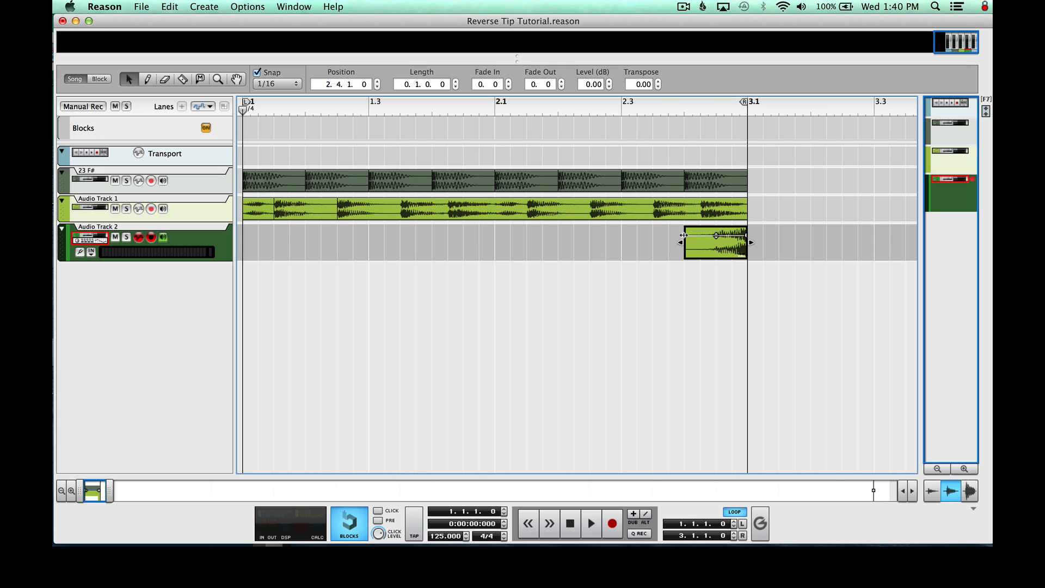
Set a fade-in of 4.0 on the reversed clip so that it spans nearly the whole clip
{"action": "left_click_drag", "start_coordinate": [684, 235], "coordinate": [767, 234]}
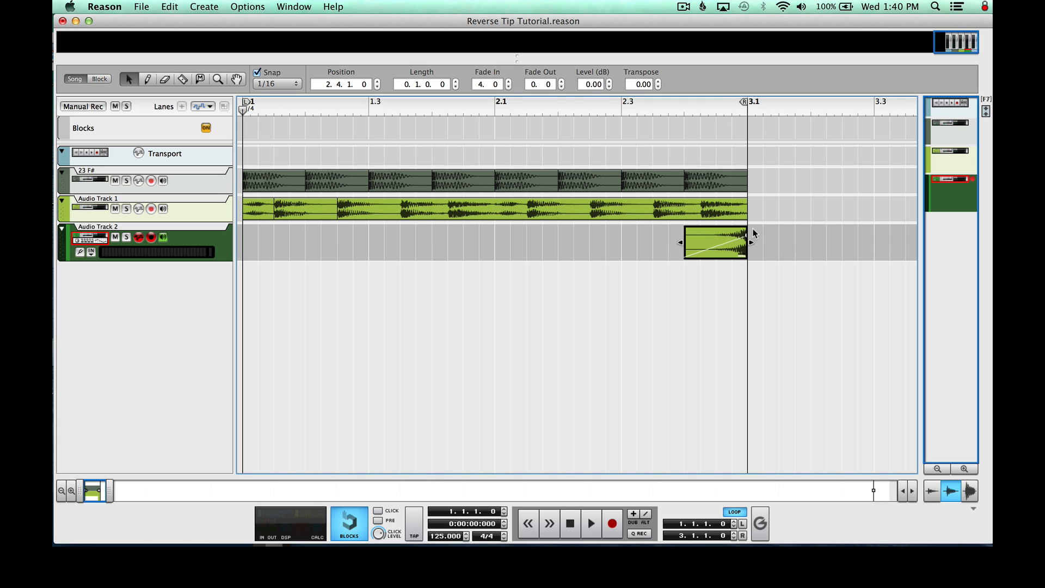
{"action": "left_click", "coordinate": [825, 210]}
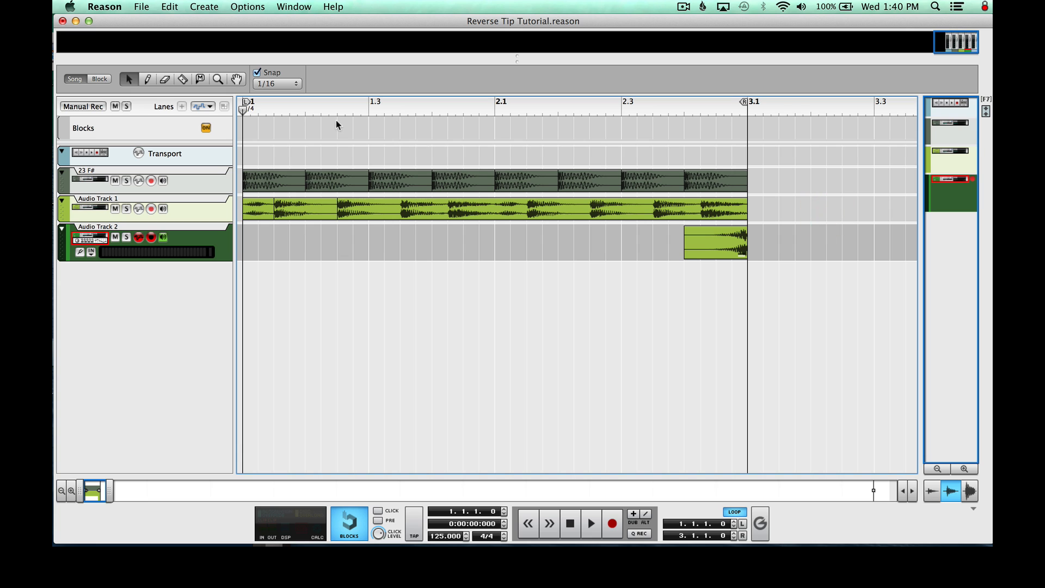
{"action": "left_click", "coordinate": [733, 244]}
{"action": "left_click", "coordinate": [257, 208]}
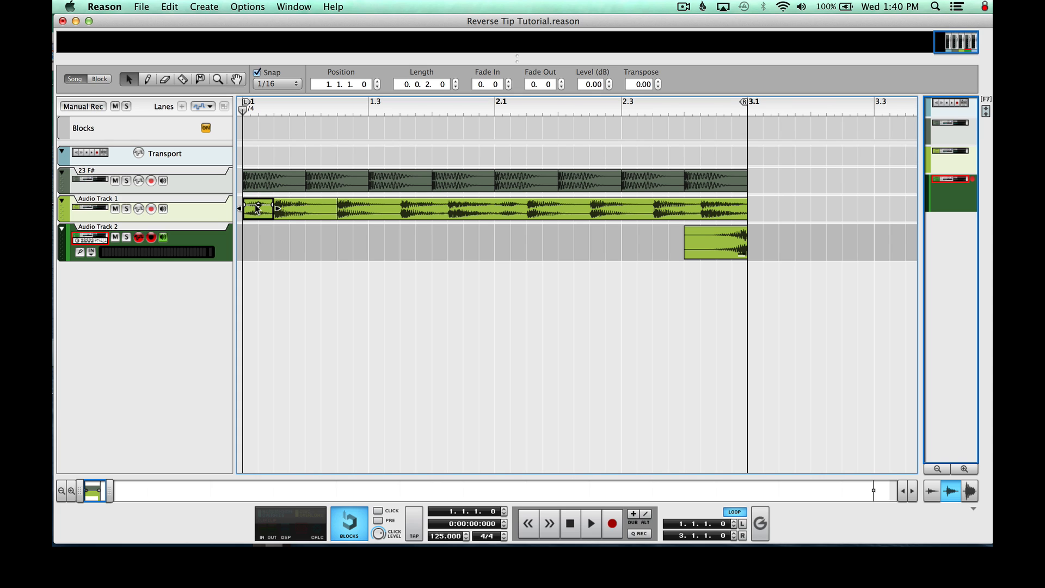
Play the loop with the reversed bass clip, stop it, and return the song position to the start
{"action": "key", "text": "space"}
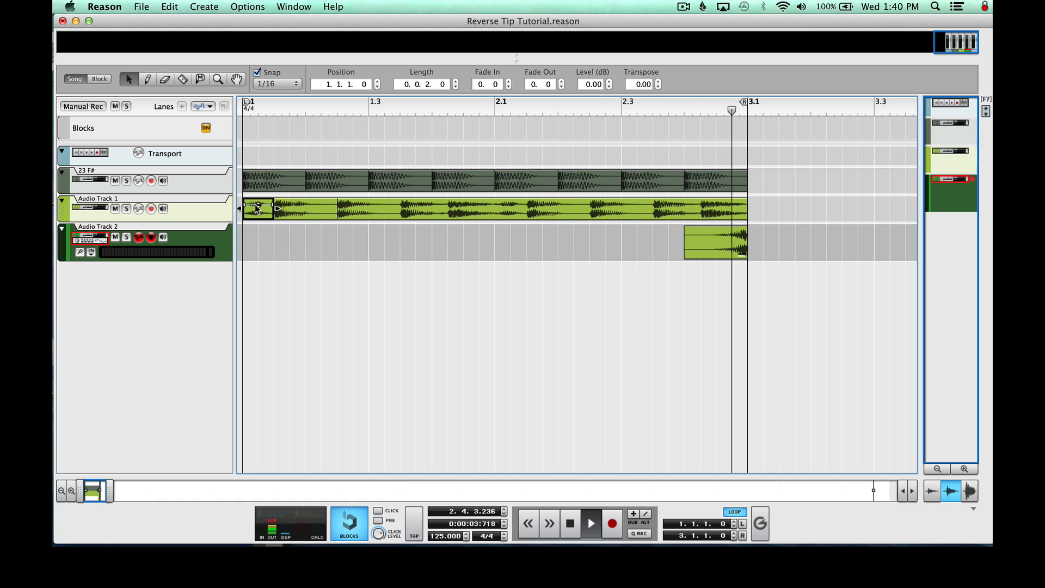
{"action": "key", "text": "space"}
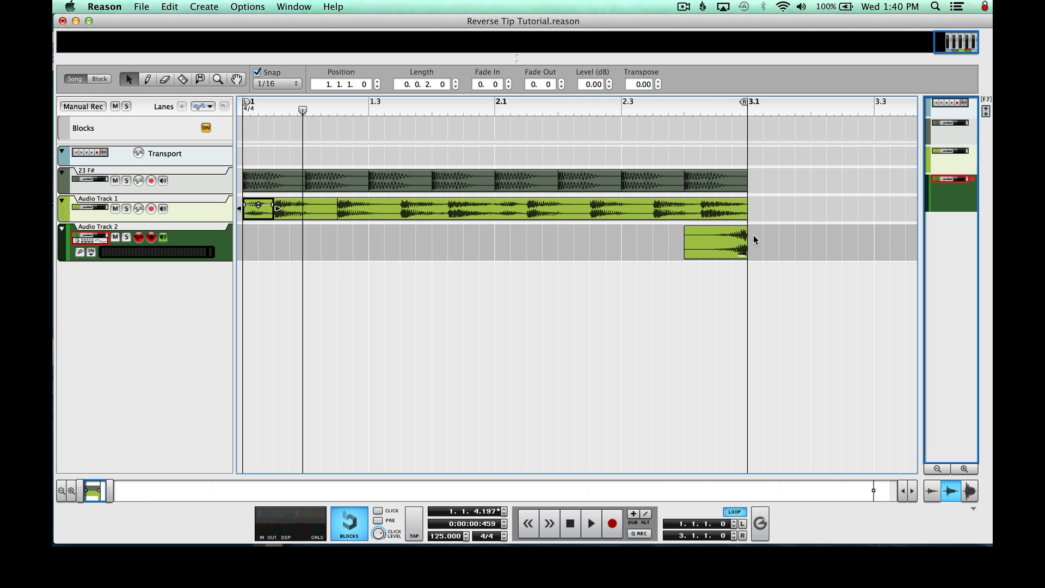
{"action": "left_click", "coordinate": [773, 274]}
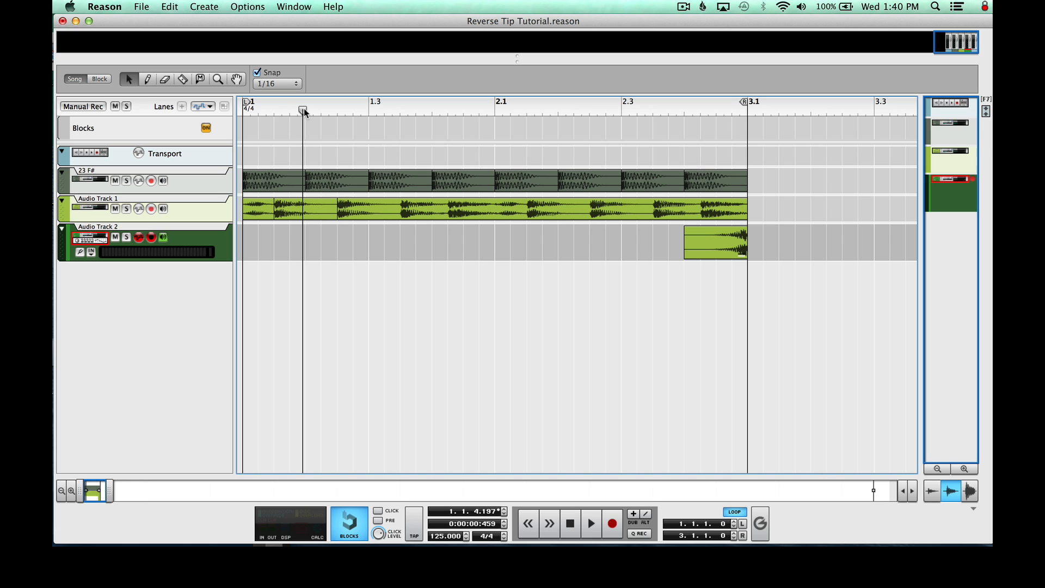
{"action": "left_click_drag", "start_coordinate": [302, 110], "coordinate": [196, 108]}
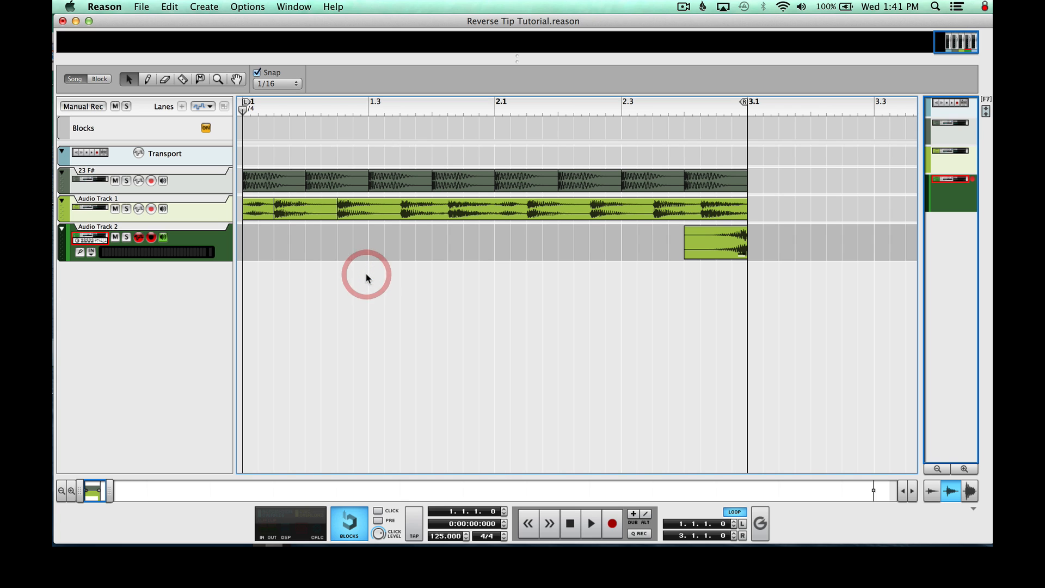
Duplicate Audio Track 1 with its device, and mute both the original track and Audio Track 2
{"action": "left_click", "coordinate": [94, 229]}
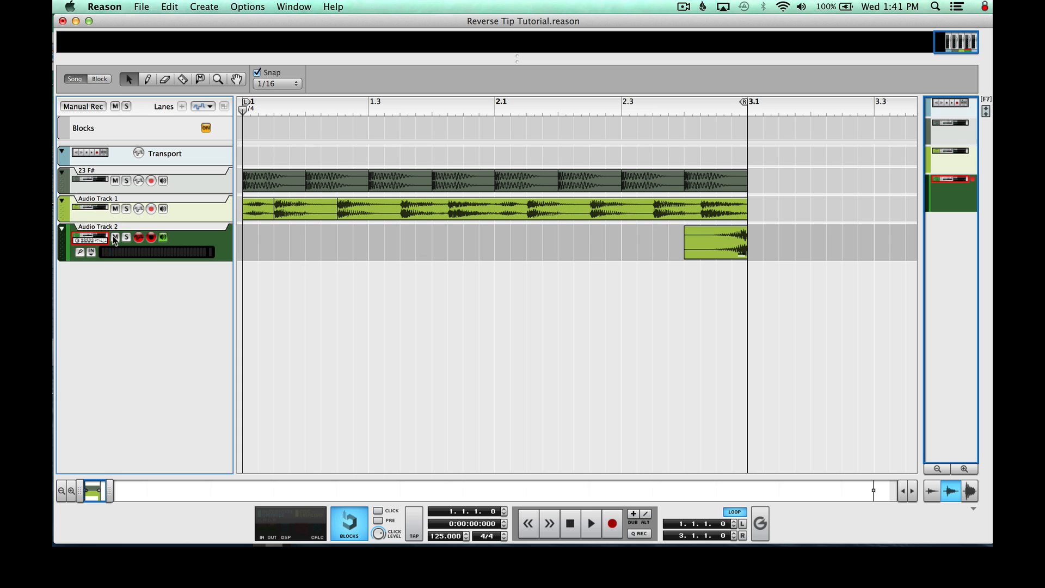
{"action": "left_click", "coordinate": [114, 237]}
{"action": "left_click", "coordinate": [93, 213]}
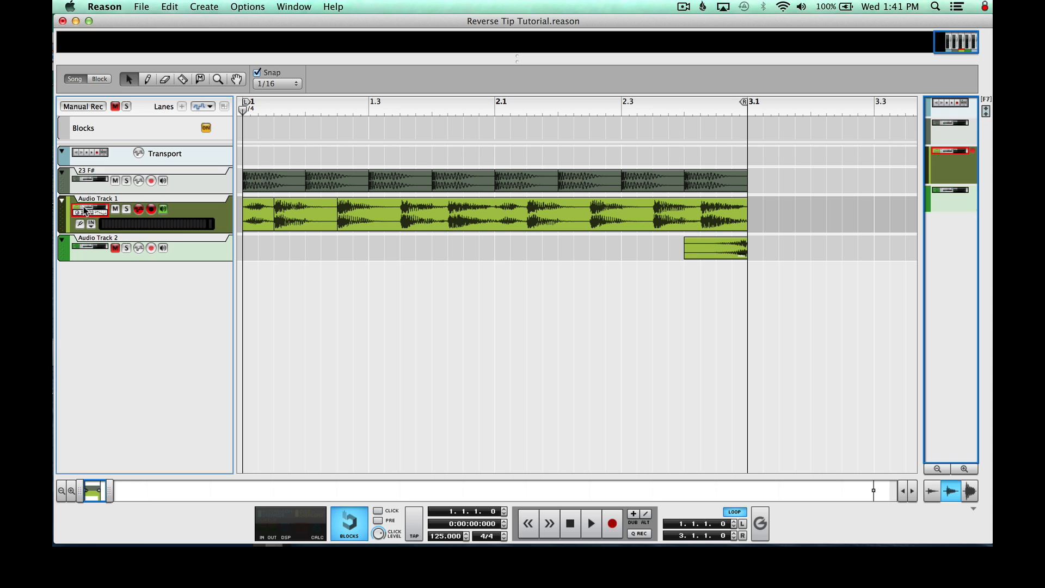
{"action": "right_click", "coordinate": [83, 210]}
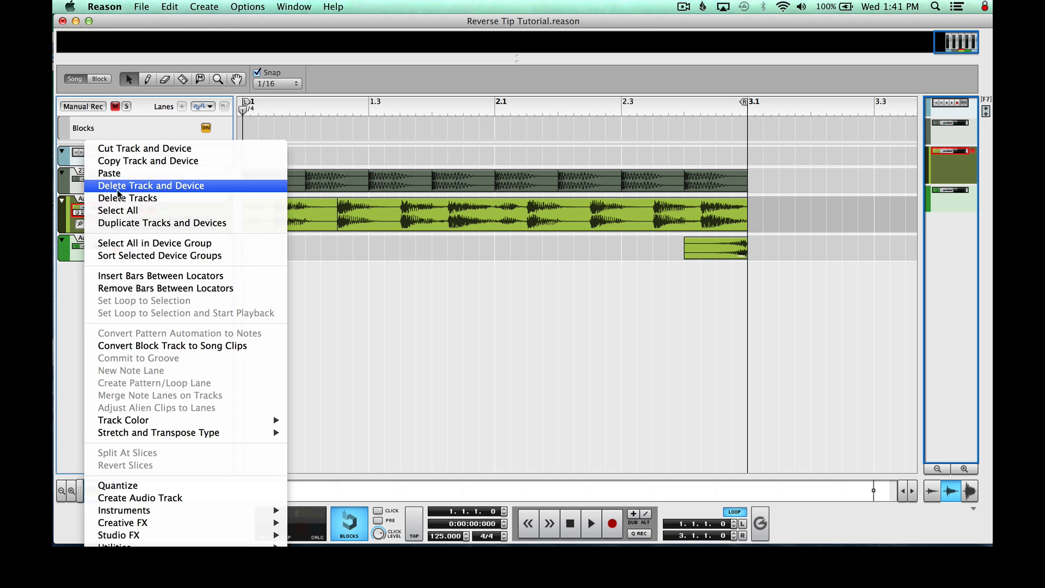
{"action": "left_click", "coordinate": [128, 222]}
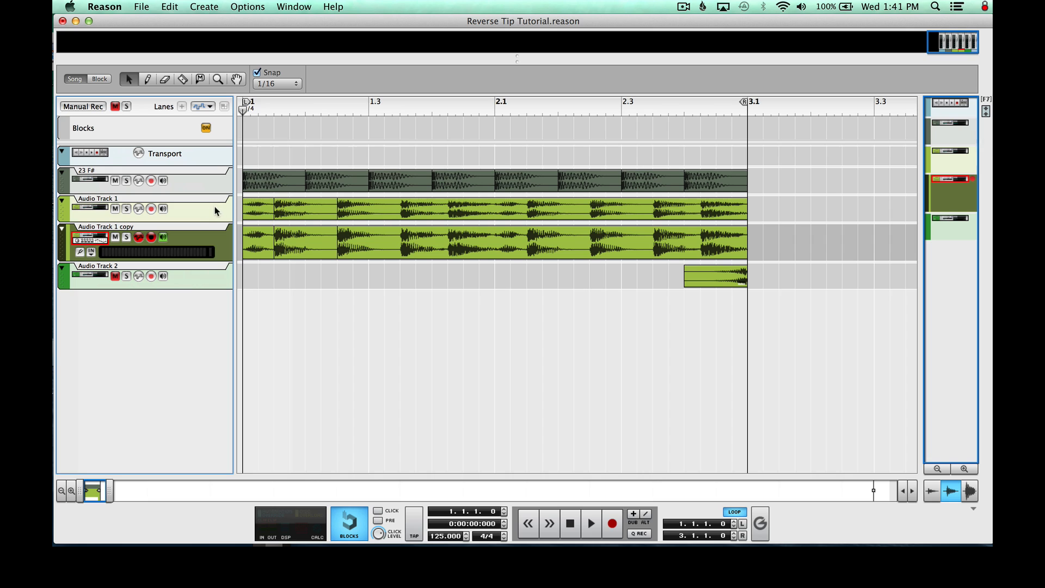
{"action": "left_click", "coordinate": [115, 209]}
{"action": "left_click_drag", "start_coordinate": [785, 245], "coordinate": [354, 287]}
{"action": "left_click", "coordinate": [355, 287]}
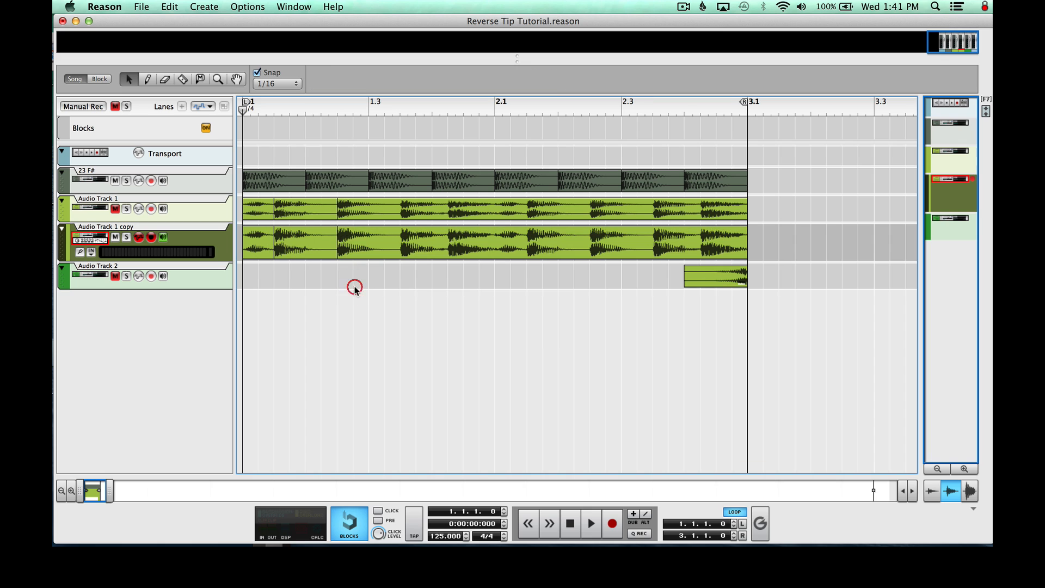
Delete all clips on Audio Track 1 copy except the one-beat bass clip, and move that clip to the start of bar 1
{"action": "left_click", "coordinate": [308, 245]}
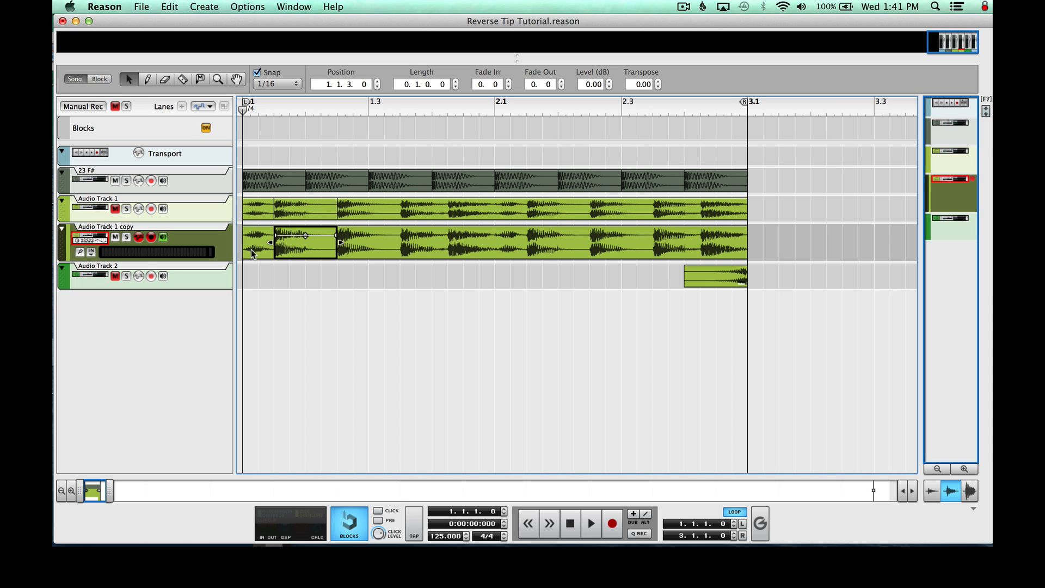
{"action": "left_click", "coordinate": [276, 292]}
{"action": "left_click", "coordinate": [258, 240]}
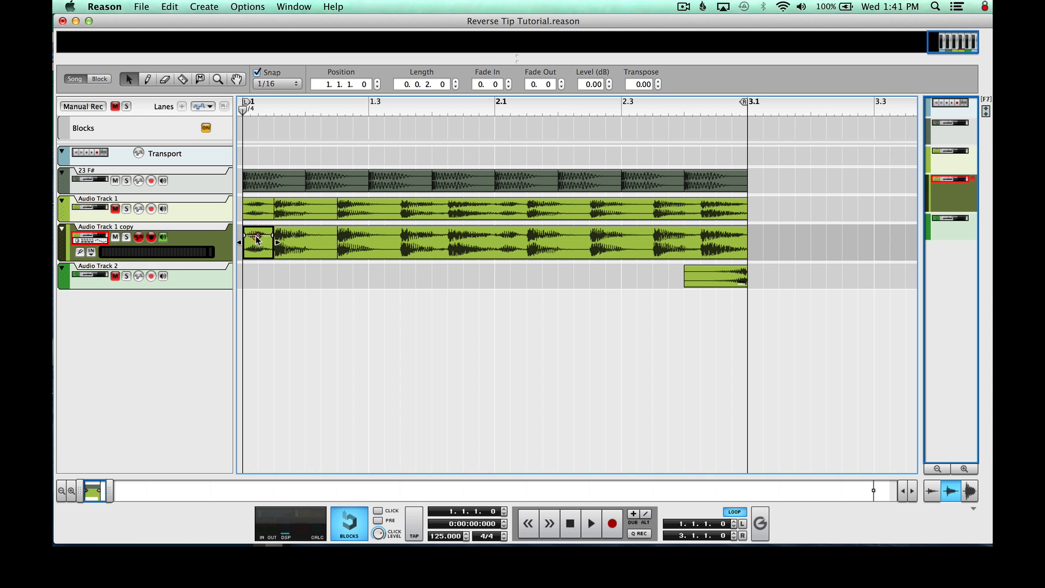
{"action": "key", "text": "Delete"}
{"action": "left_click", "coordinate": [378, 233]}
{"action": "key", "text": "Delete"}
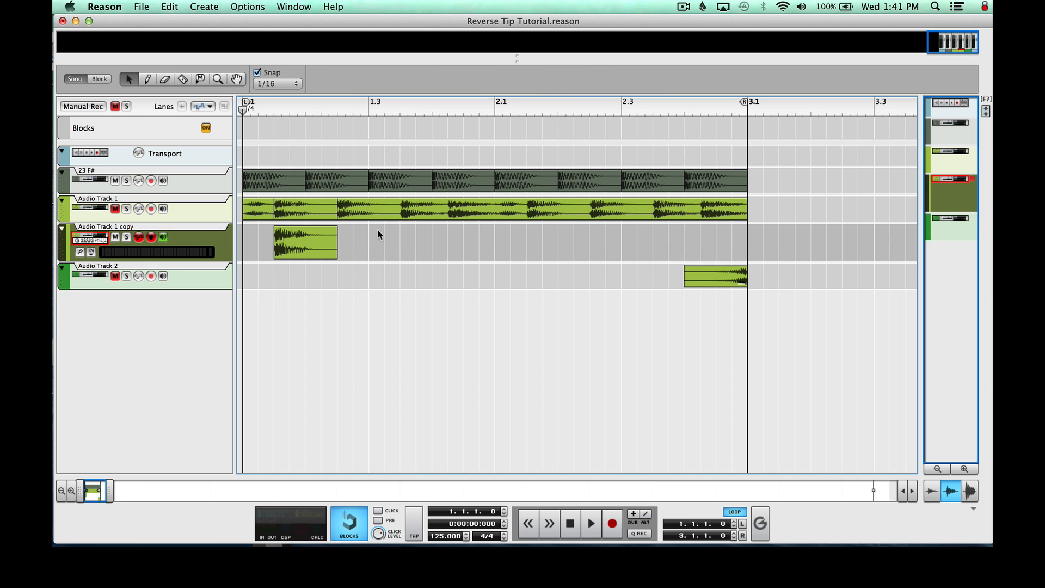
{"action": "left_click_drag", "start_coordinate": [324, 254], "coordinate": [271, 250]}
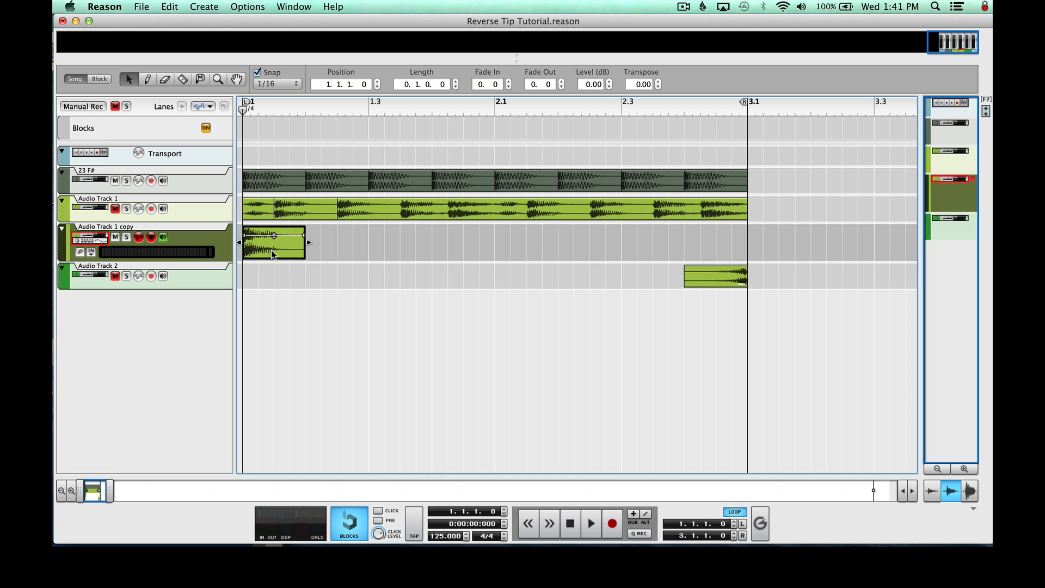
Add an RV7000 Advanced Reverb as an insert effect on Audio Track 1 copy in the rack
{"action": "left_click", "coordinate": [294, 7]}
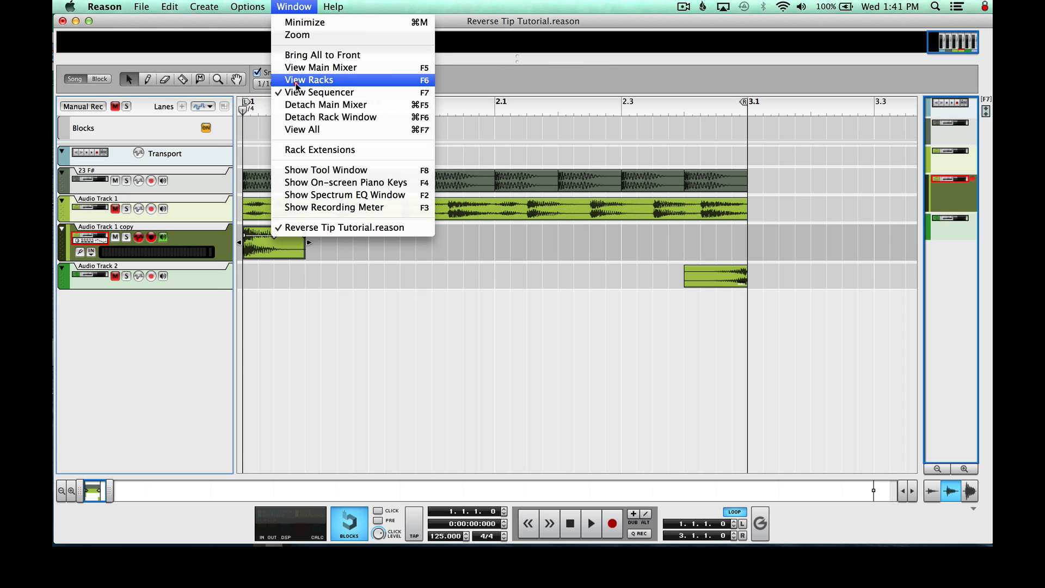
{"action": "left_click", "coordinate": [298, 82]}
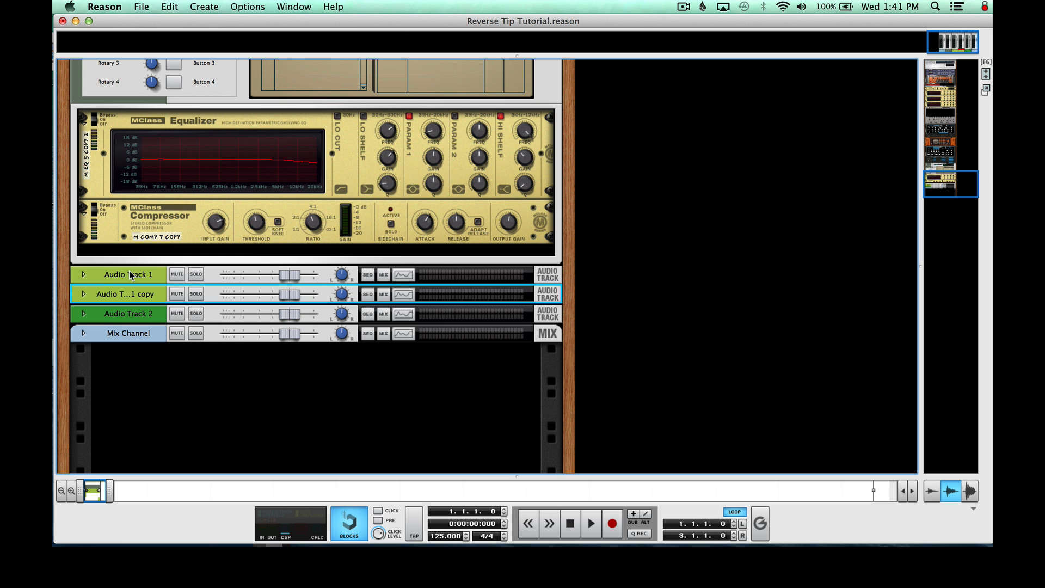
{"action": "left_click", "coordinate": [84, 294]}
{"action": "left_click", "coordinate": [99, 295]}
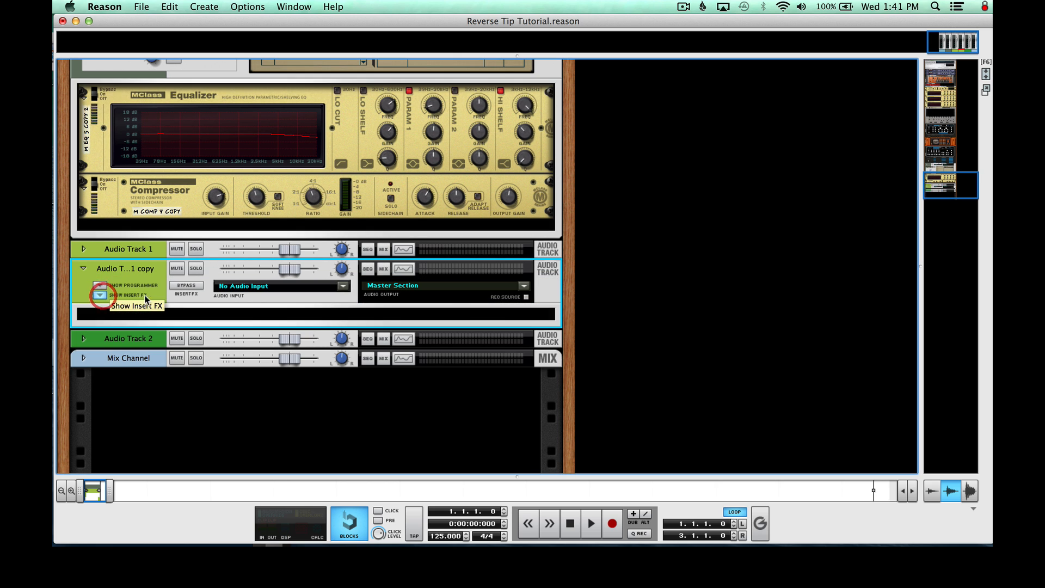
{"action": "right_click", "coordinate": [146, 308]}
{"action": "mouse_move", "coordinate": [180, 297]}
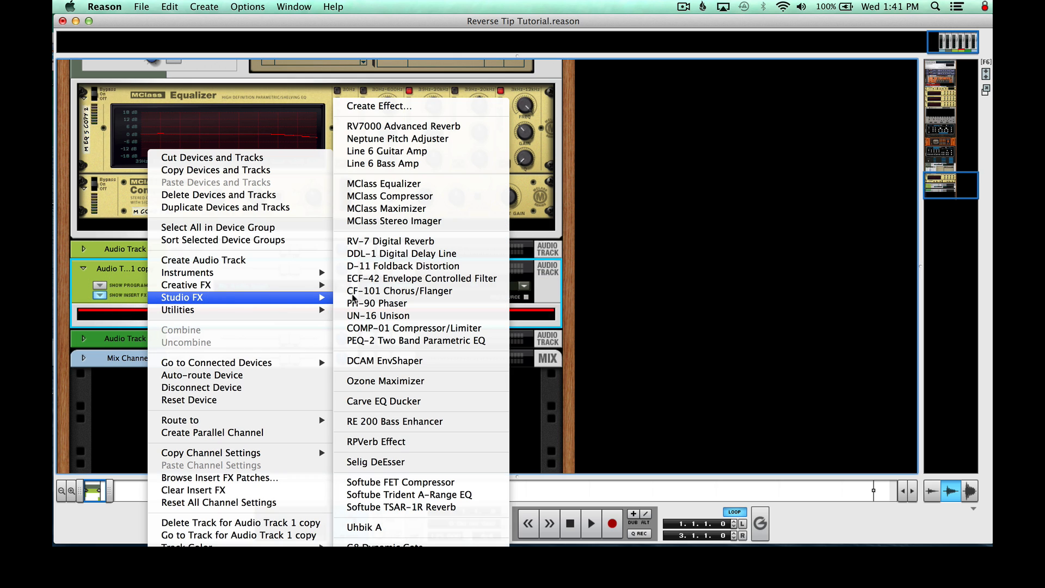
{"action": "left_click", "coordinate": [430, 127]}
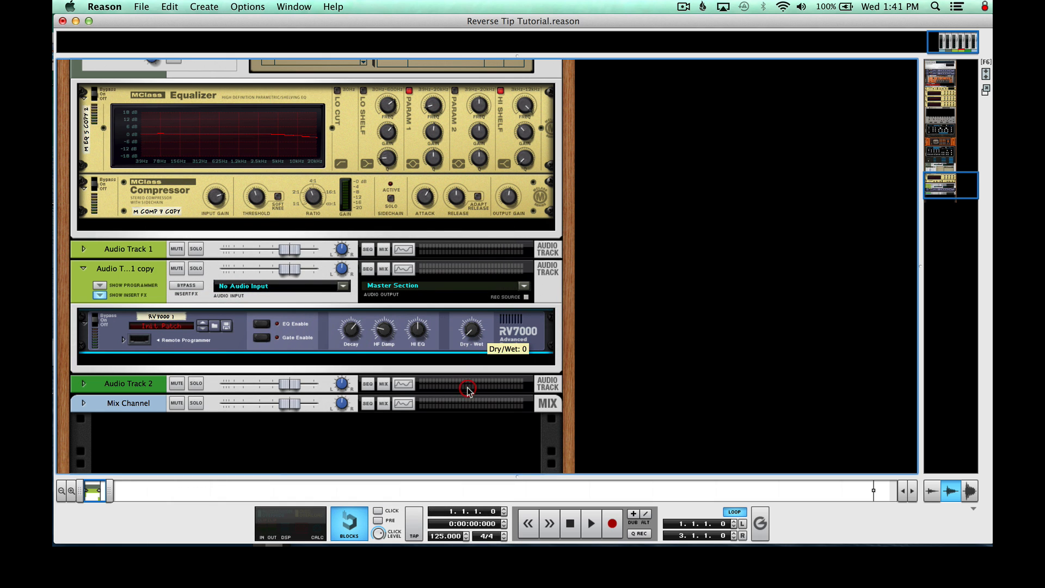
Open the RV7000's remote programmer and set decay to about 125, predelay to 0 ms, modulation amount to 0% and size to 39.6 m
{"action": "scroll", "coordinate": [468, 389], "scroll_direction": "down", "scroll_amount": 3}
{"action": "left_click", "coordinate": [124, 275]}
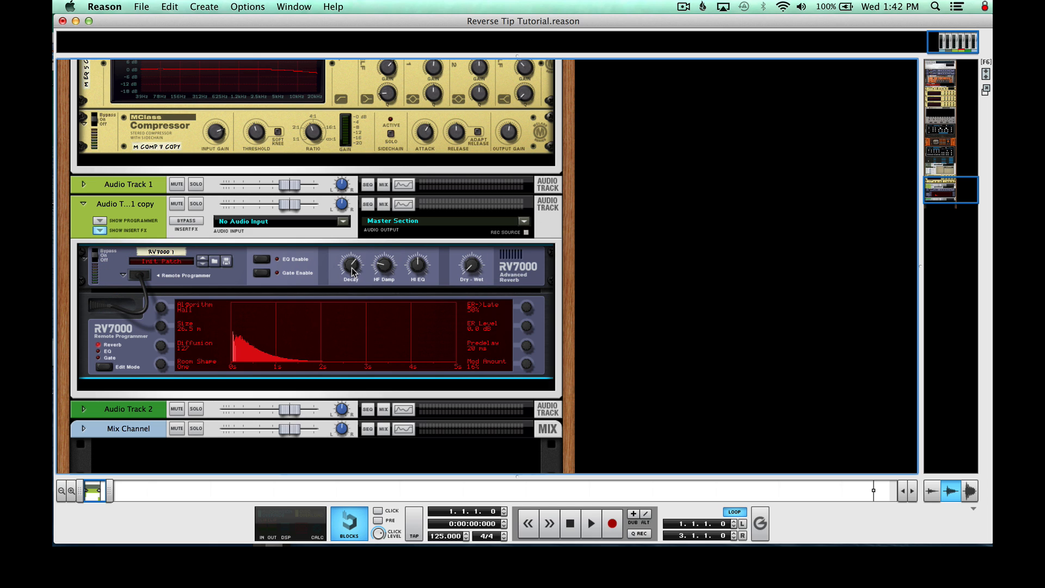
{"action": "mouse_move", "coordinate": [352, 268]}
{"action": "left_click_drag", "start_coordinate": [352, 268], "coordinate": [343, 210]}
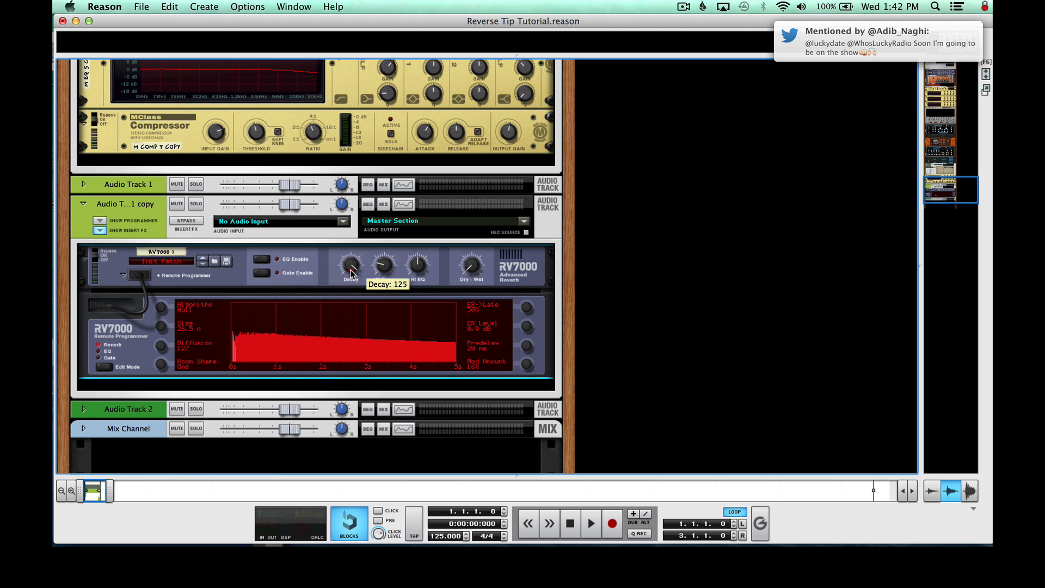
{"action": "left_click_drag", "start_coordinate": [351, 270], "coordinate": [351, 274]}
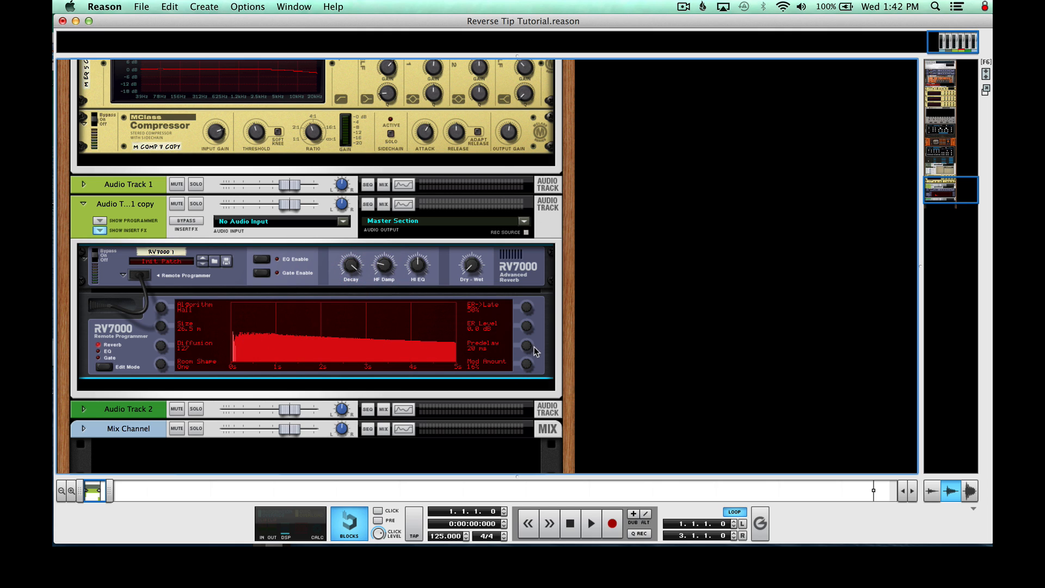
{"action": "left_click_drag", "start_coordinate": [527, 350], "coordinate": [535, 411]}
{"action": "left_click_drag", "start_coordinate": [162, 331], "coordinate": [156, 269]}
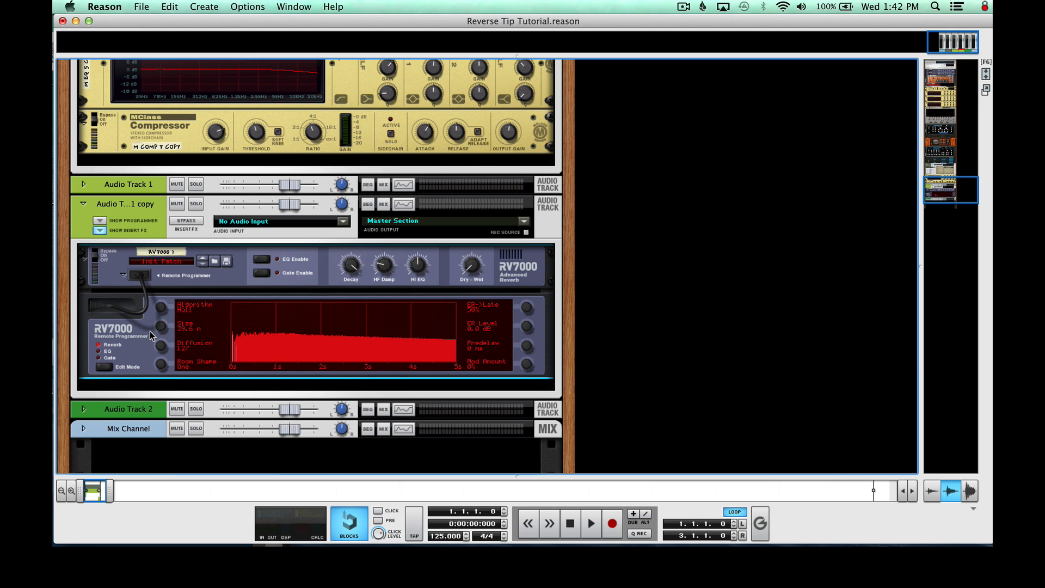
Show the reverb's EQ page, enable the EQ, and solo Audio Track 1 copy
{"action": "left_click", "coordinate": [98, 351]}
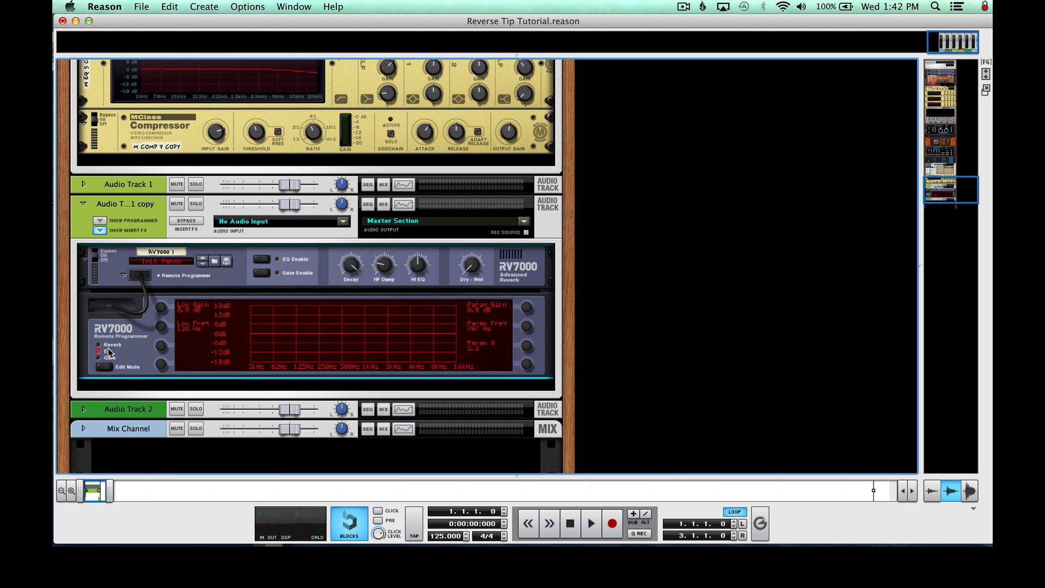
{"action": "left_click", "coordinate": [260, 259]}
{"action": "left_click", "coordinate": [196, 203]}
{"action": "left_click", "coordinate": [474, 265]}
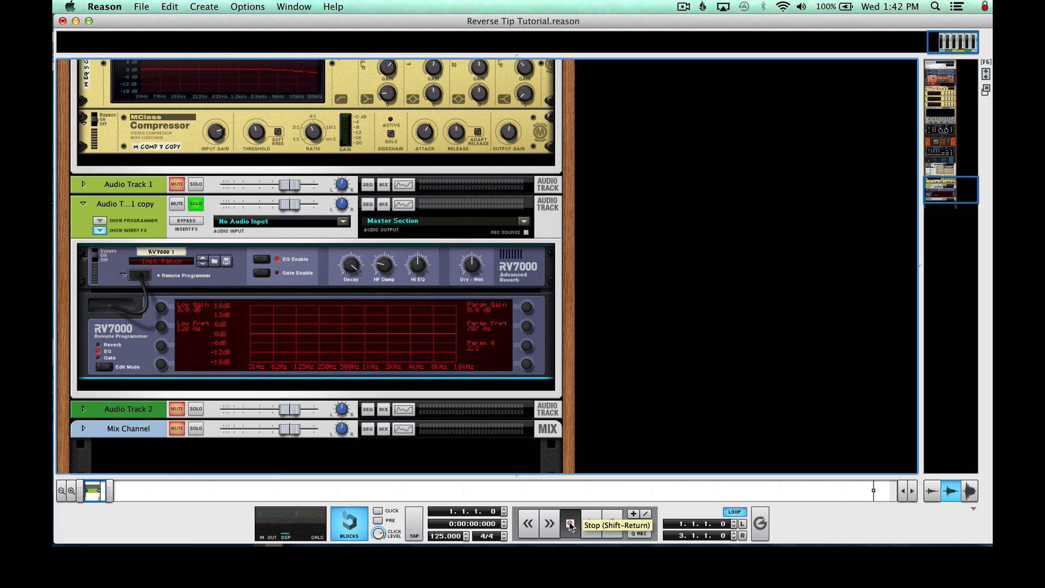
Play the soloed bass clip with reverb from the loop start, stop it, and return the song position to the start
{"action": "left_click", "coordinate": [570, 523]}
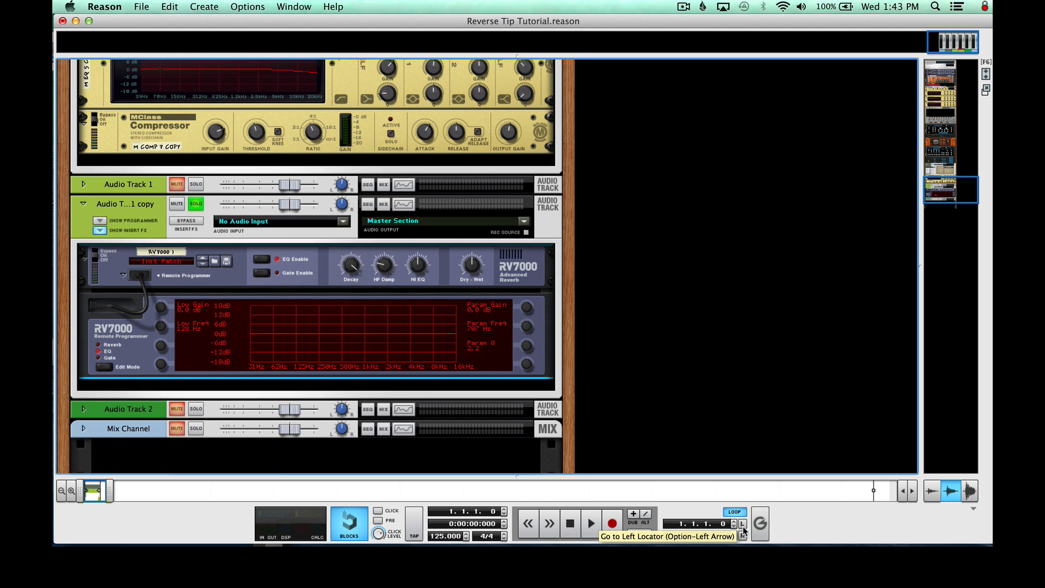
{"action": "key", "text": "space"}
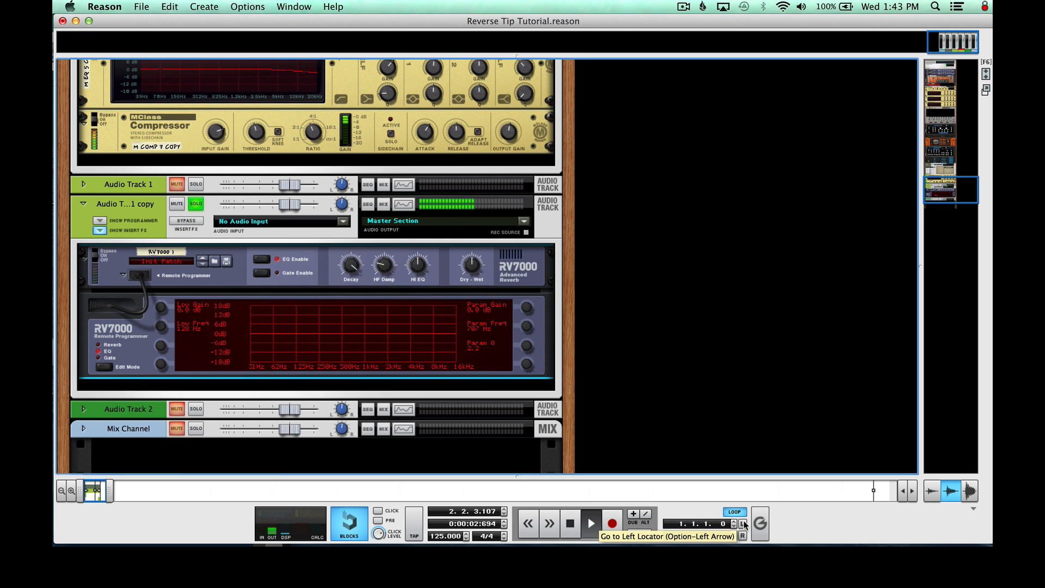
{"action": "key", "text": "space"}
{"action": "left_click", "coordinate": [570, 523]}
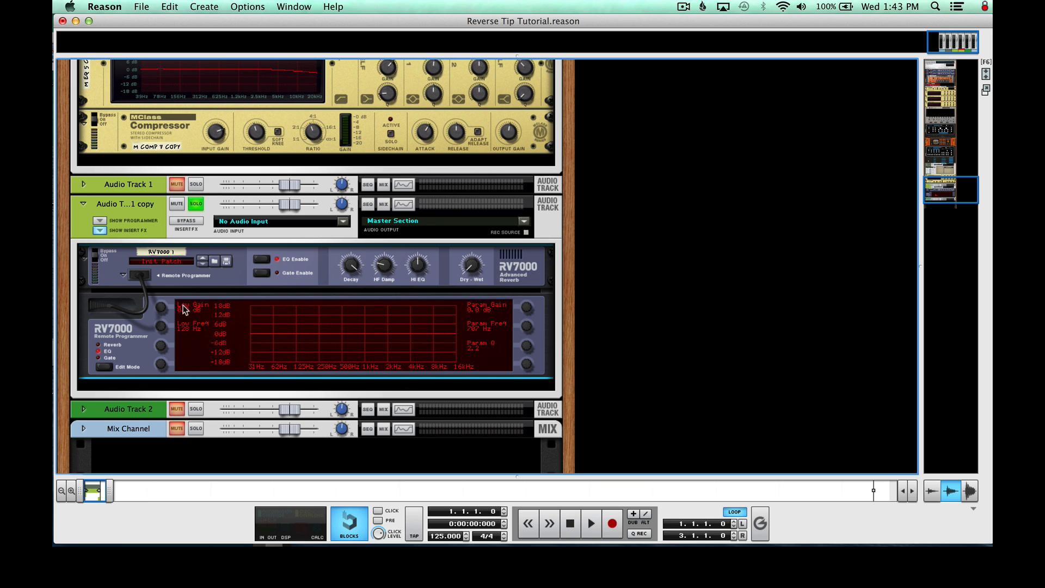
Set the reverb EQ's low gain to -12.7 dB and its parametric band to 4.9 dB at 4,000 Hz with a Q of 0.3
{"action": "left_click_drag", "start_coordinate": [469, 262], "coordinate": [470, 243]}
{"action": "left_click_drag", "start_coordinate": [161, 308], "coordinate": [160, 327]}
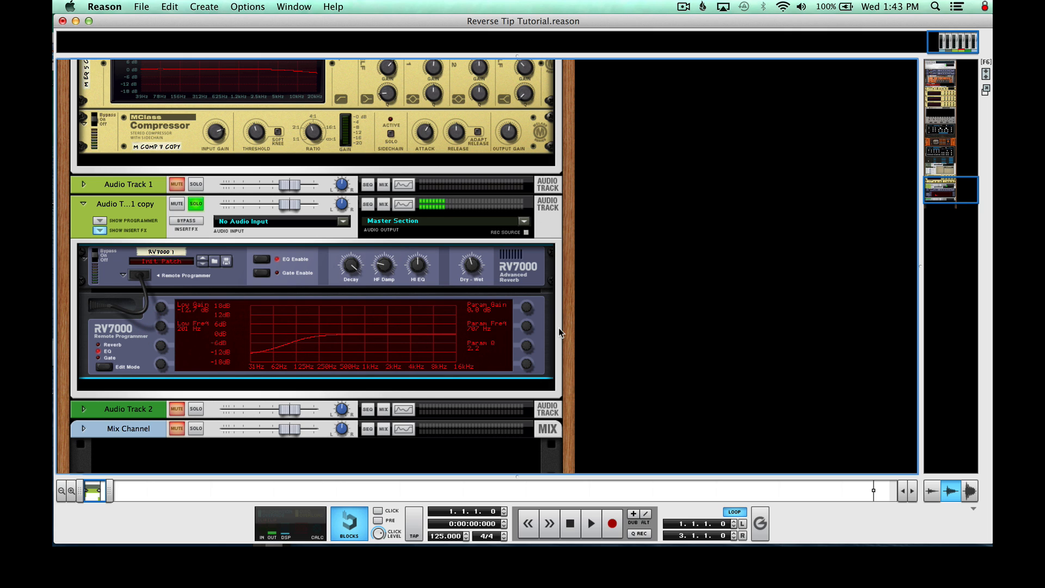
{"action": "left_click_drag", "start_coordinate": [528, 314], "coordinate": [526, 289]}
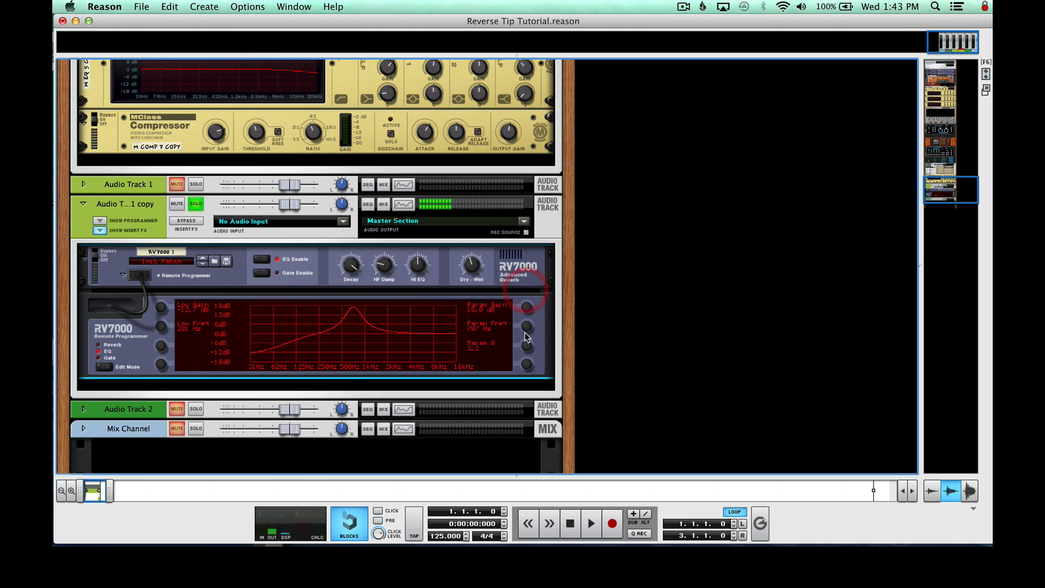
{"action": "left_click_drag", "start_coordinate": [524, 332], "coordinate": [530, 368]}
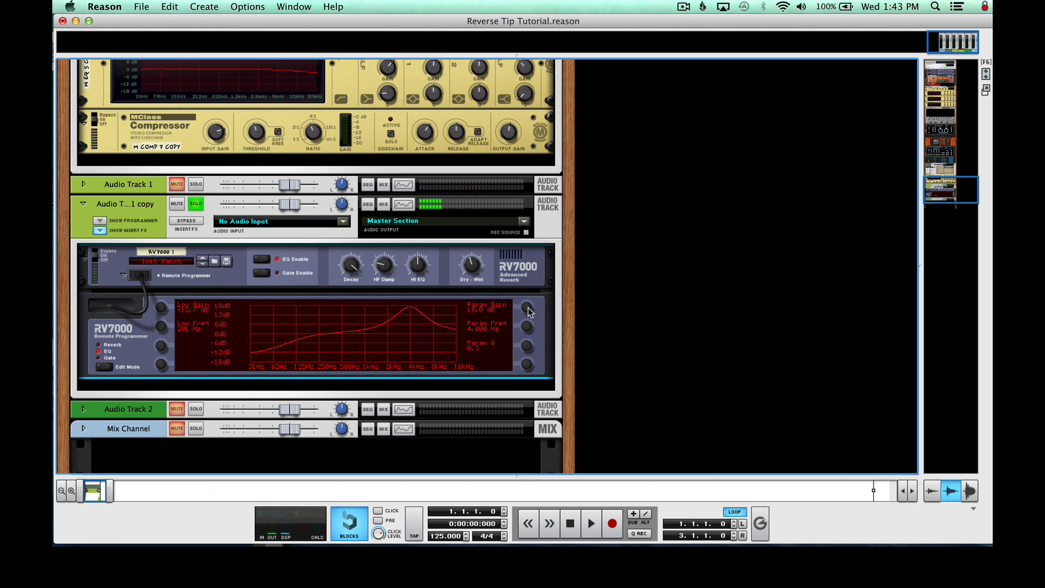
{"action": "left_click_drag", "start_coordinate": [526, 307], "coordinate": [528, 324]}
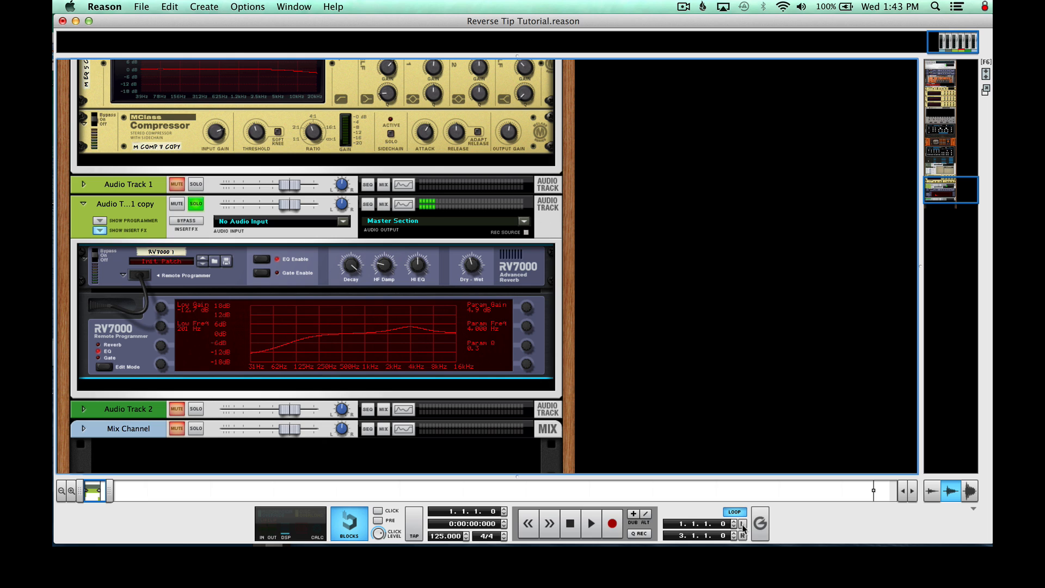
Play the loop with the equalized reverb, stop it, and turn off the solo on Audio Track 1 copy
{"action": "key", "text": "space"}
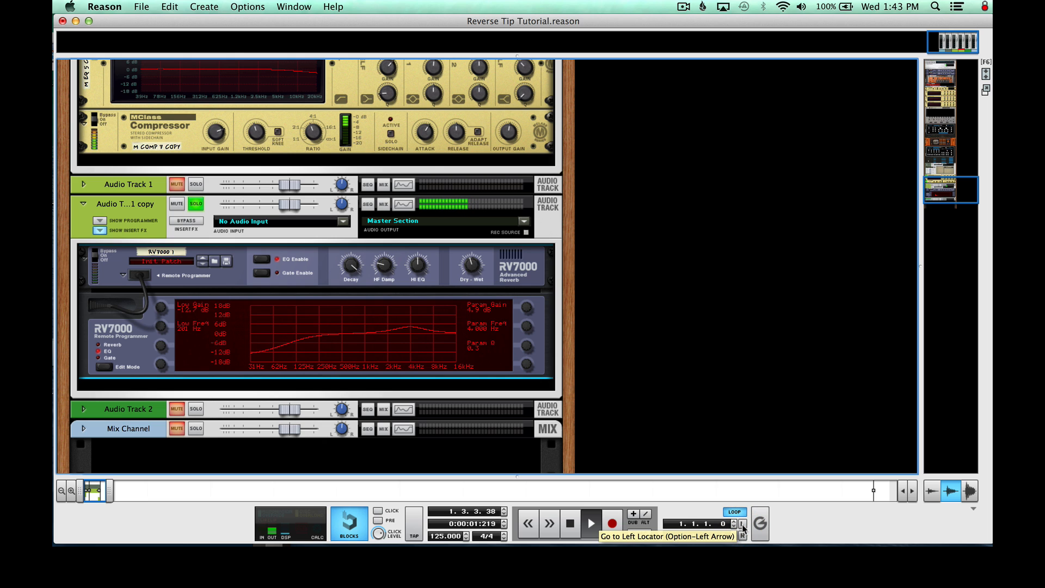
{"action": "key", "text": "space"}
{"action": "left_click", "coordinate": [196, 204]}
{"action": "left_click", "coordinate": [294, 6]}
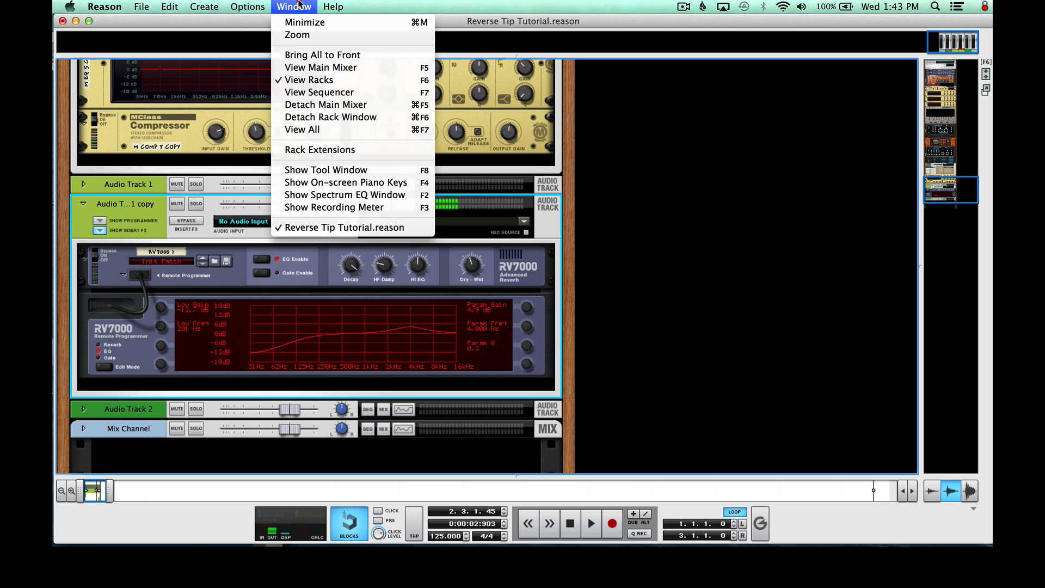
{"action": "left_click", "coordinate": [314, 93]}
{"action": "left_click", "coordinate": [392, 337]}
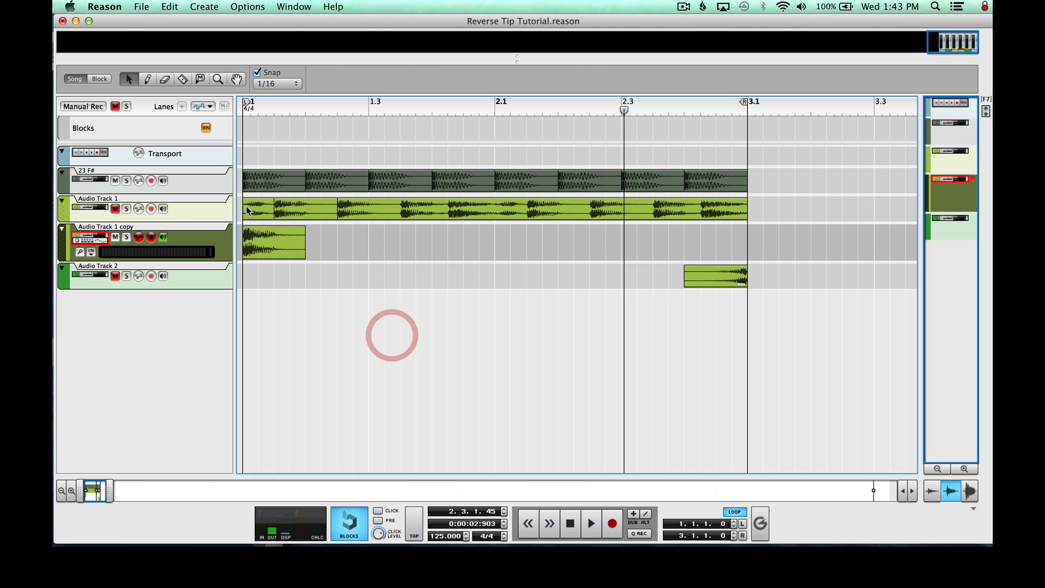
Create an automation lane for the Dry/Wet parameter of the RV7000 reverb
{"action": "left_click", "coordinate": [294, 6]}
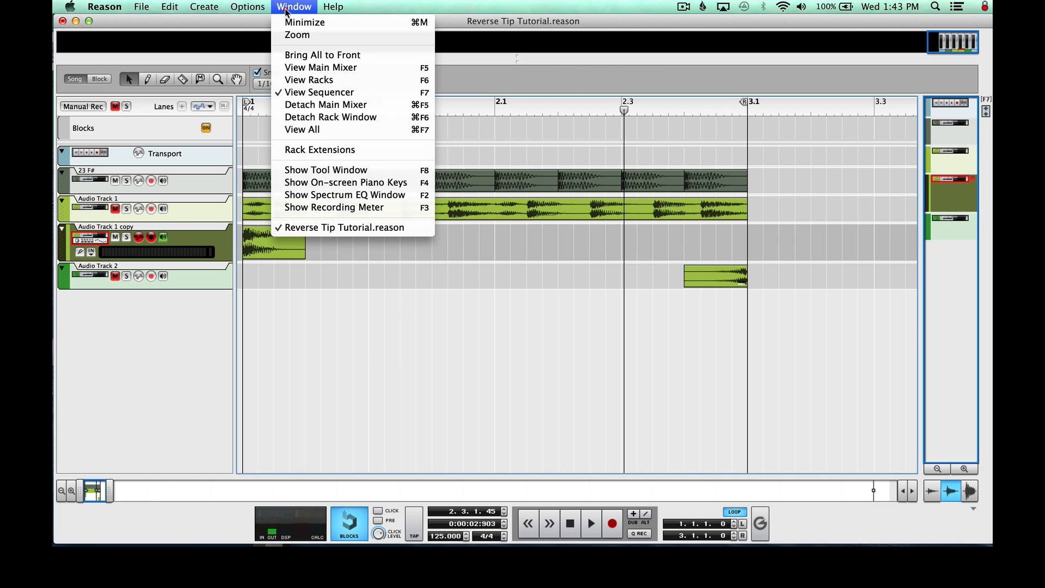
{"action": "left_click", "coordinate": [319, 79]}
{"action": "left_click", "coordinate": [471, 266]}
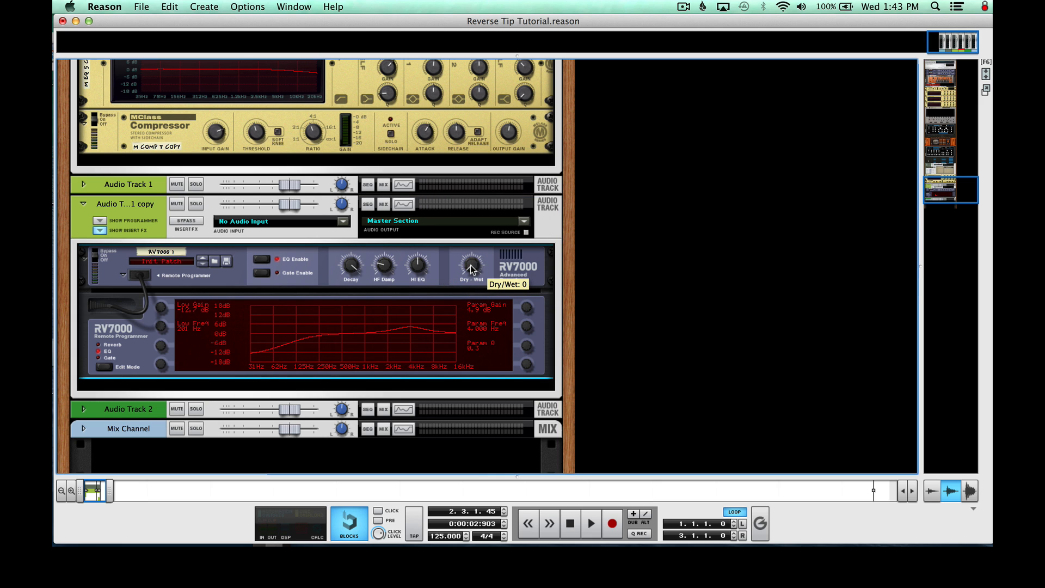
{"action": "right_click", "coordinate": [471, 266]}
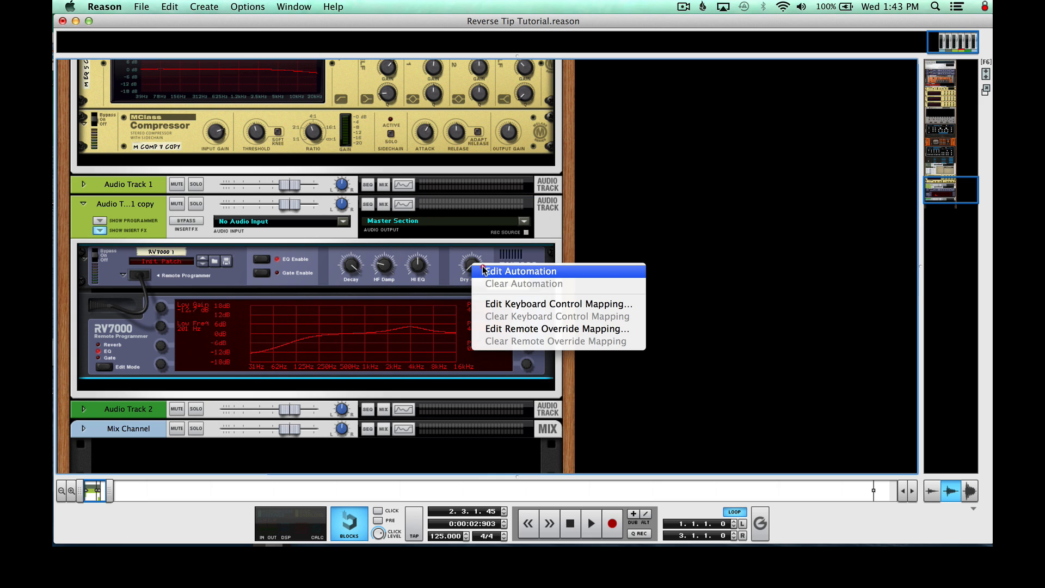
{"action": "left_click", "coordinate": [491, 272]}
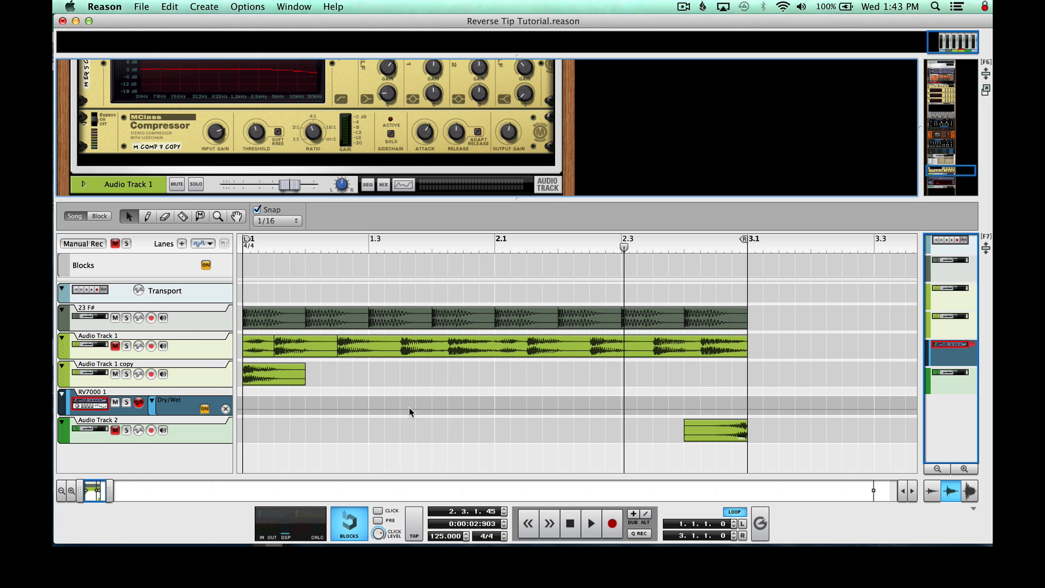
Draw a two-bar automation clip in the RV7000's Dry/Wet lane, from bar 1 to bar 3, in the full sequencer view
{"action": "left_click", "coordinate": [294, 7]}
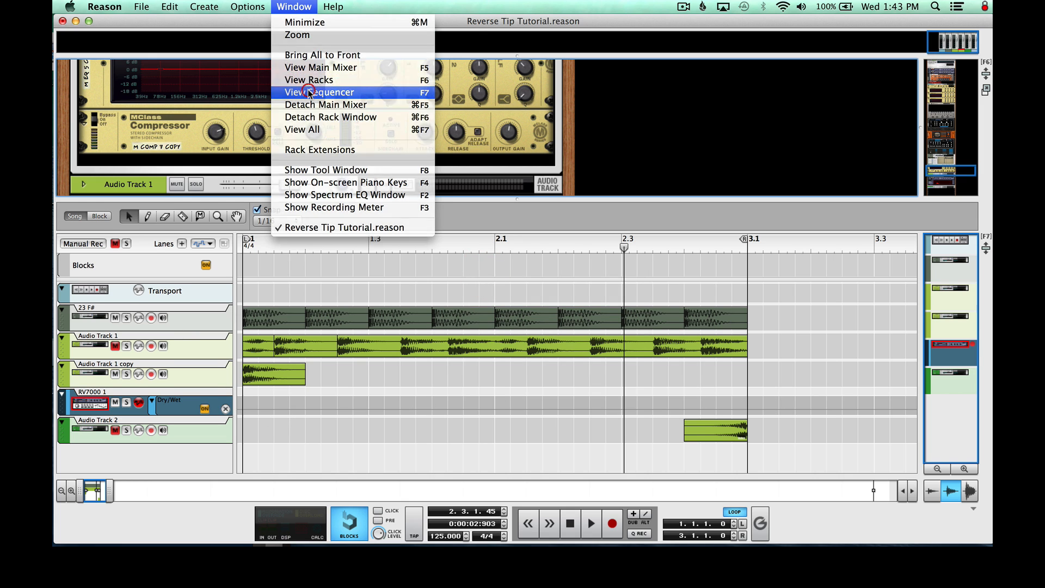
{"action": "left_click", "coordinate": [297, 92]}
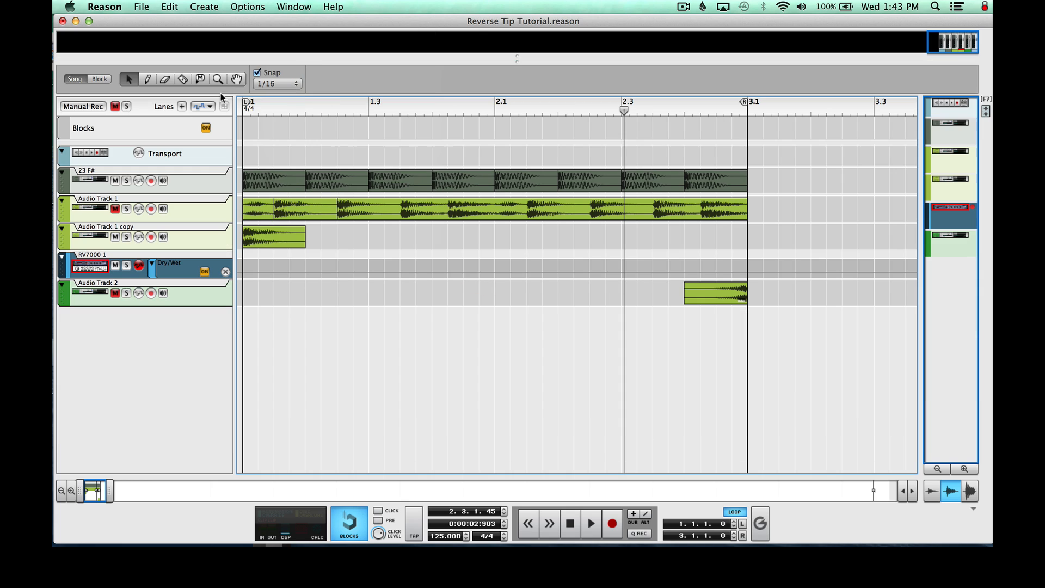
{"action": "left_click", "coordinate": [147, 79]}
{"action": "mouse_move", "coordinate": [244, 266]}
{"action": "left_mouse_down"}
{"action": "mouse_move", "coordinate": [721, 298]}
{"action": "mouse_move", "coordinate": [737, 291]}
{"action": "left_mouse_up"}
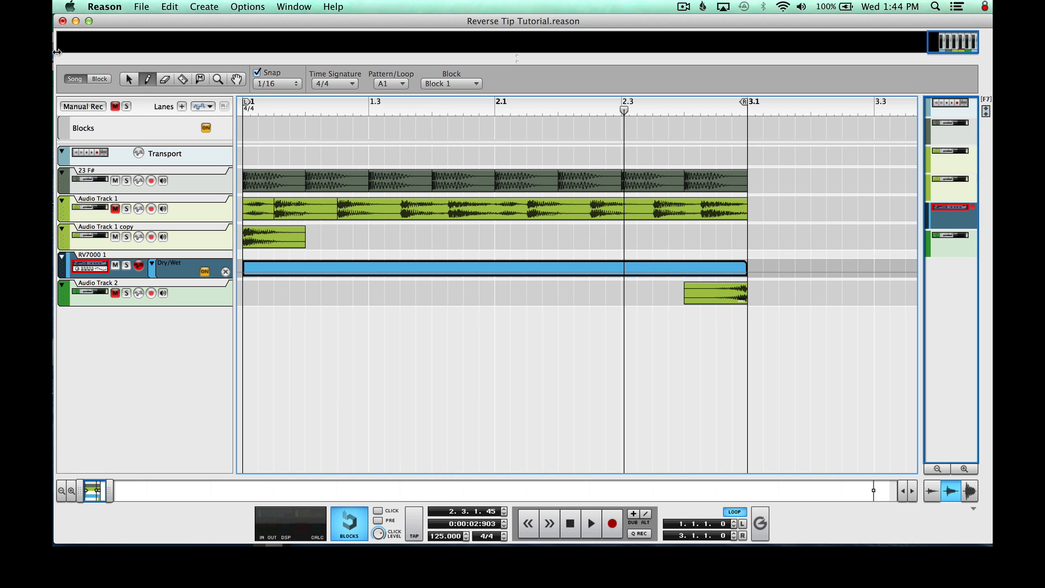
Add a Dry/Wet automation point with value 65 at 1.1.1.0 in the RV7000's automation clip and leave clip editing
{"action": "left_click", "coordinate": [131, 80]}
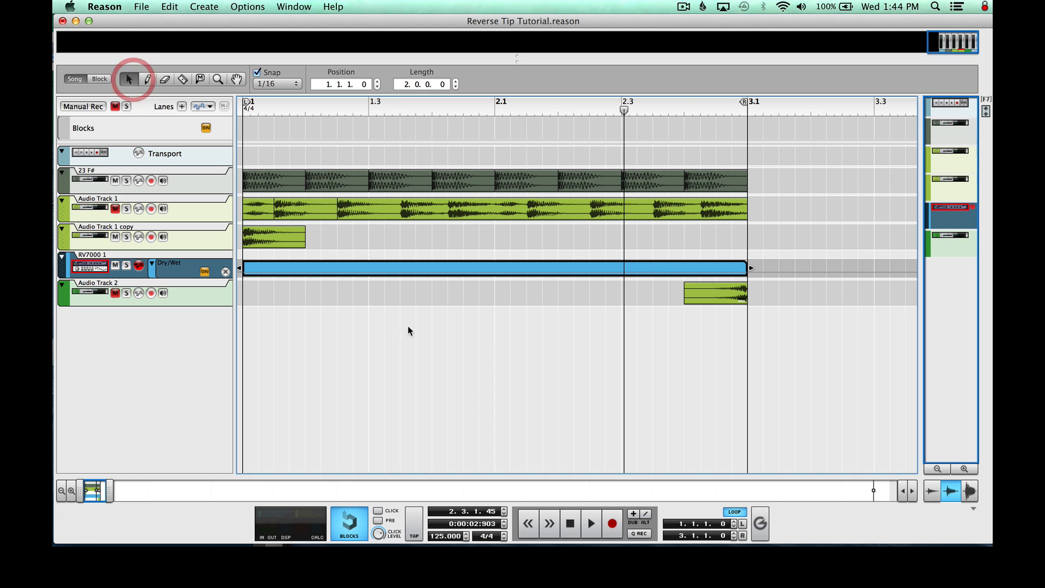
{"action": "double_click", "coordinate": [316, 268]}
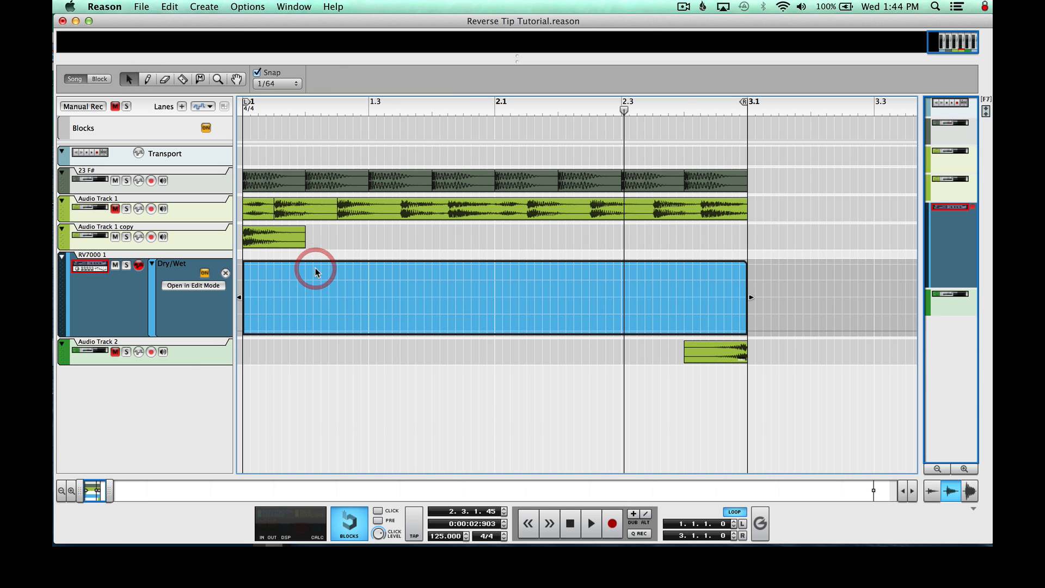
{"action": "left_click", "coordinate": [147, 80]}
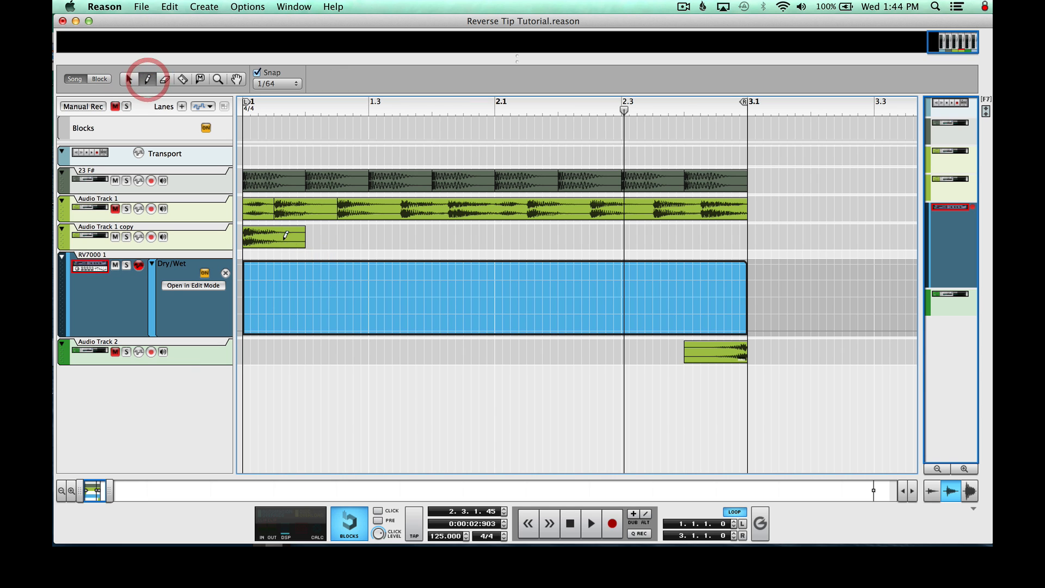
{"action": "left_click", "coordinate": [245, 295]}
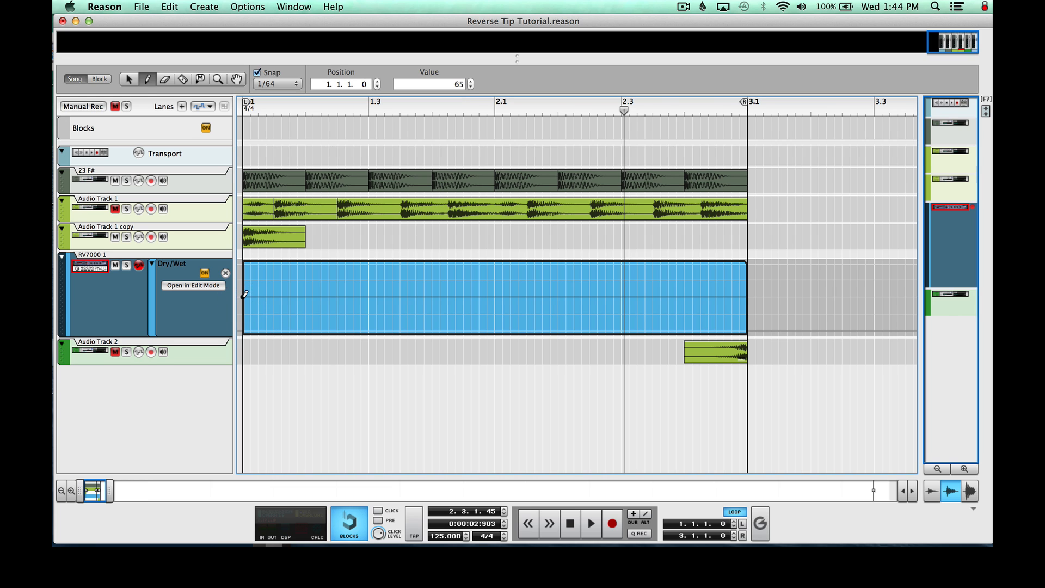
{"action": "left_click", "coordinate": [128, 79]}
{"action": "left_click", "coordinate": [370, 244]}
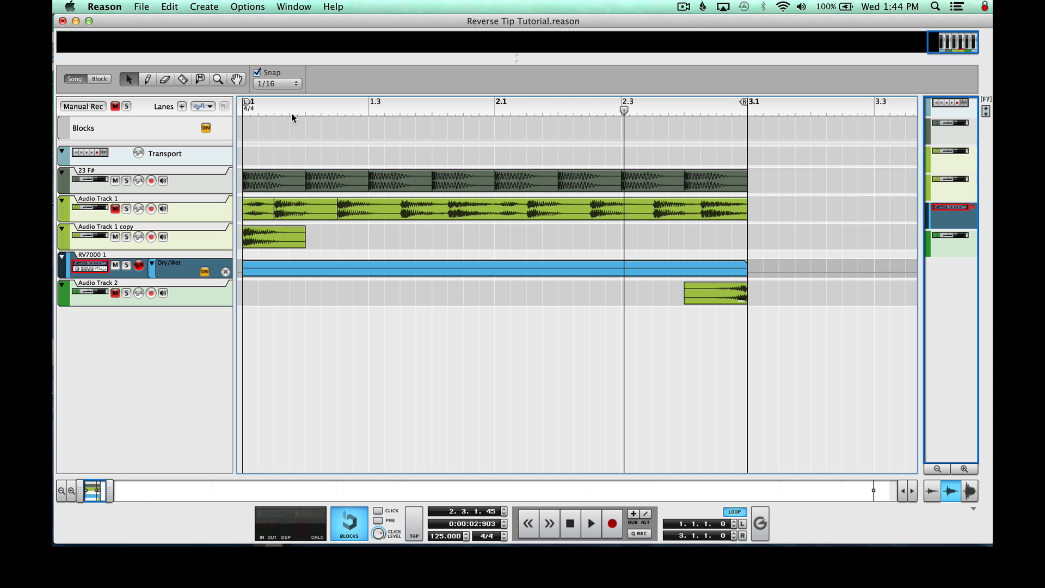
Return the song position to bar 1 and solo both Audio Track 1 copy and the RV7000 track
{"action": "left_click_drag", "start_coordinate": [292, 113], "coordinate": [200, 111]}
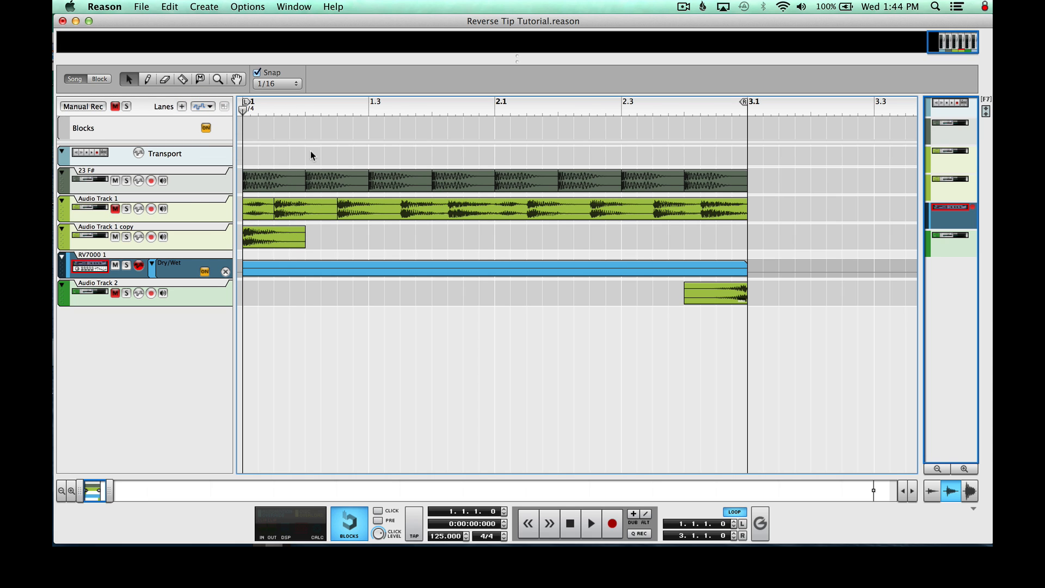
{"action": "left_click", "coordinate": [127, 238]}
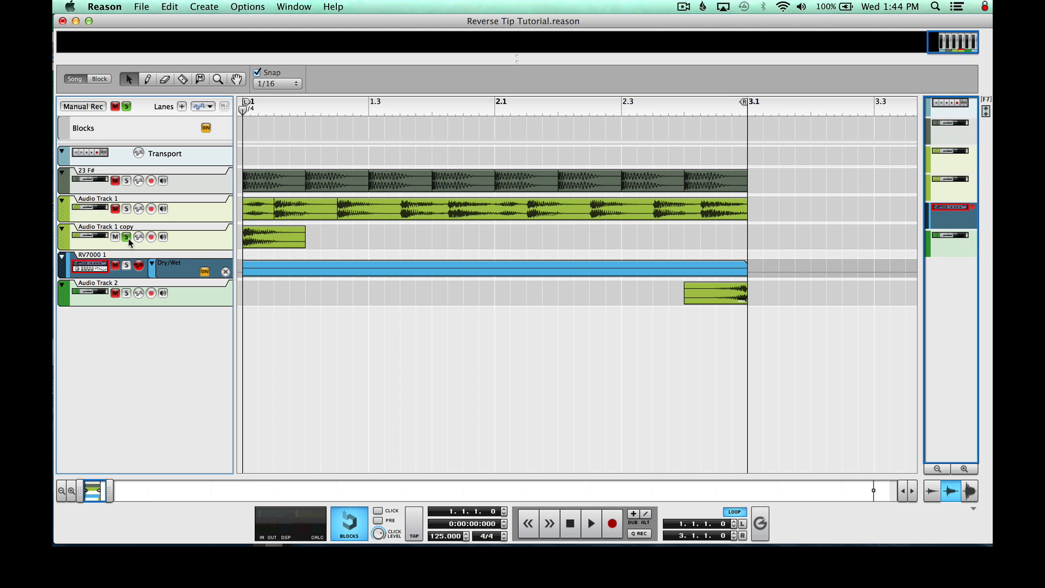
{"action": "left_click", "coordinate": [125, 265]}
Export the loop as a WAVE file named "bass stab reverse" in the Samples folder with the default audio settings
{"action": "left_click", "coordinate": [124, 6]}
{"action": "mouse_move", "coordinate": [142, 6]}
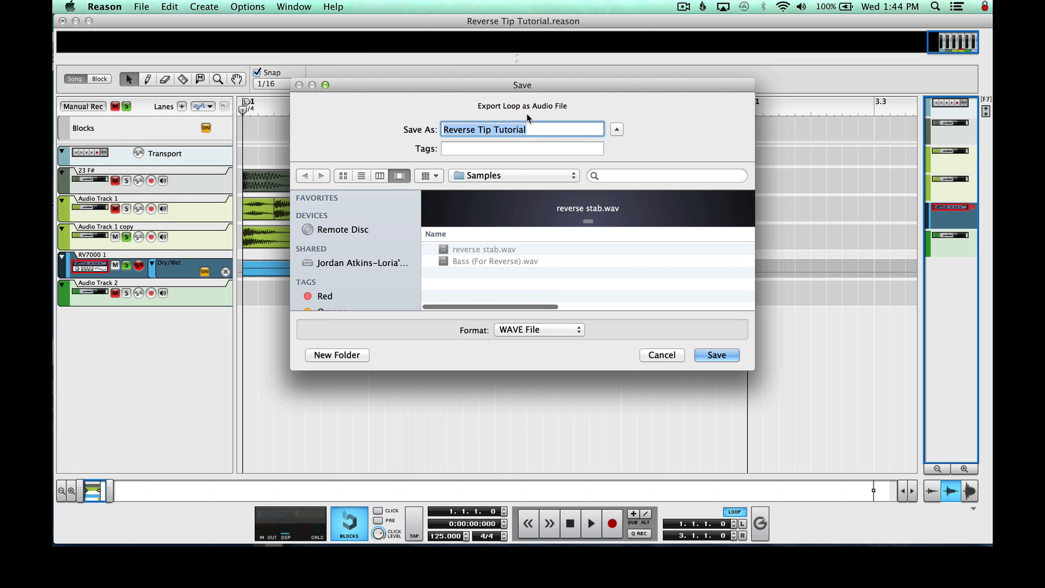
{"action": "left_click_drag", "start_coordinate": [532, 129], "coordinate": [292, 127]}
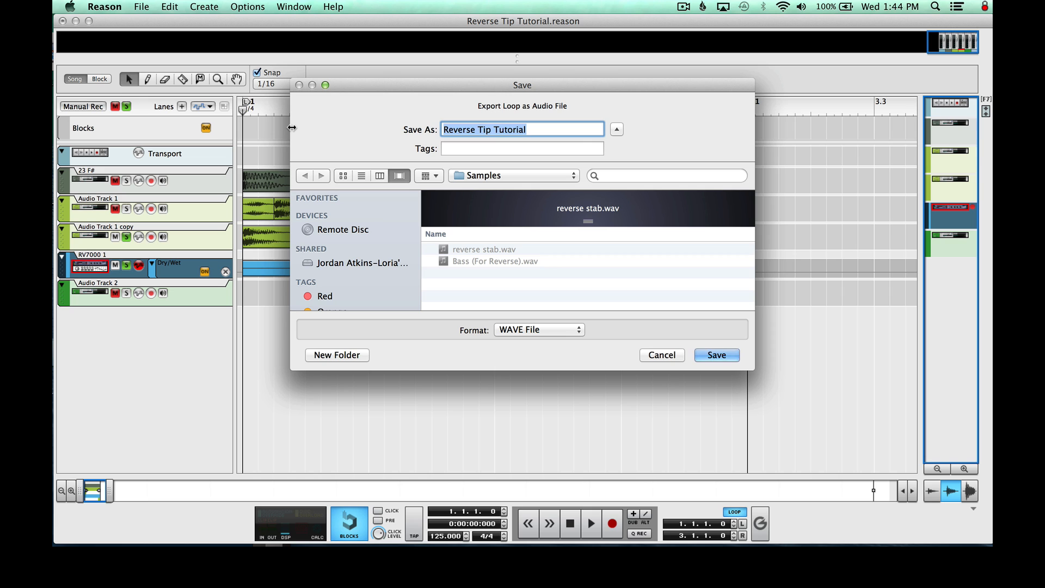
{"action": "type", "text": "bass stab revers"}
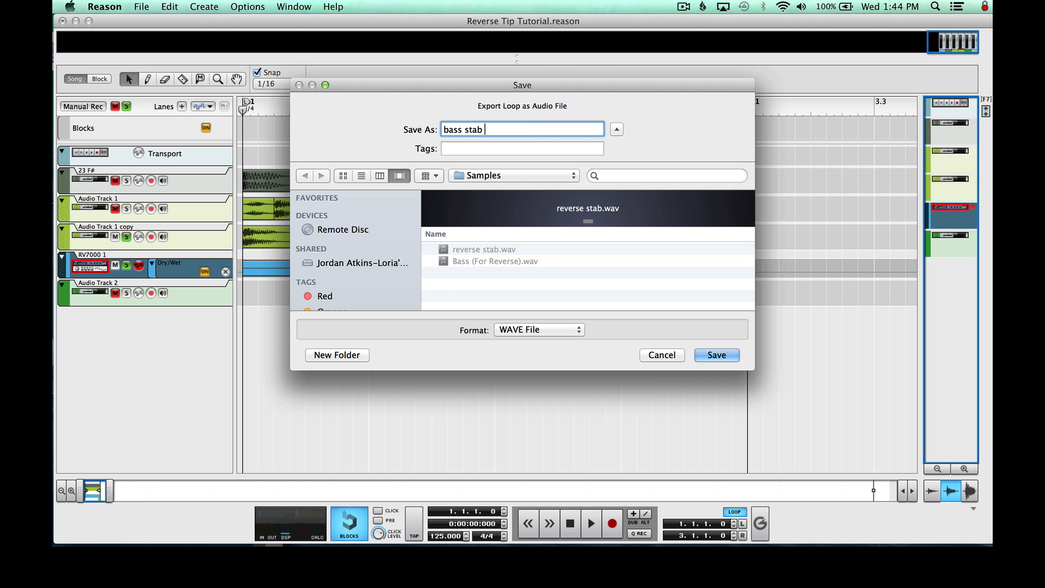
{"action": "type", "text": "e"}
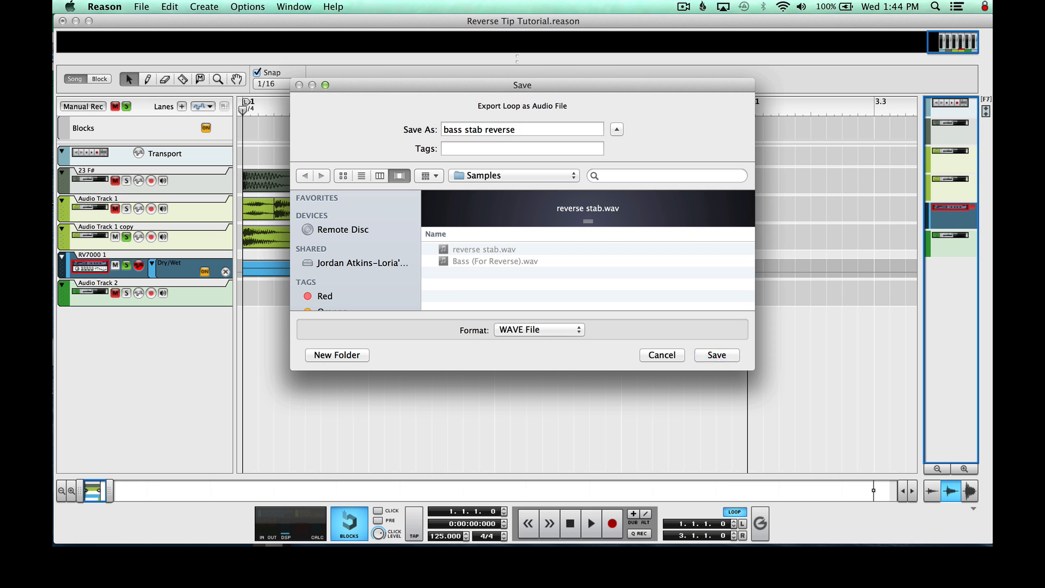
{"action": "key", "text": "Return"}
Clear all solos and delete Audio Track 1 copy together with its RV7000 reverb track
{"action": "key", "text": "Return"}
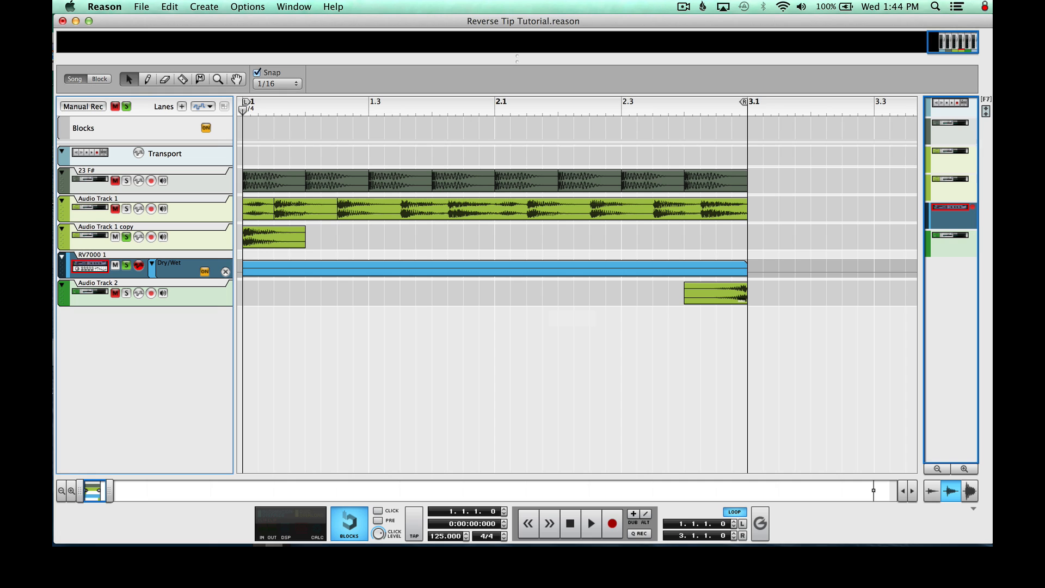
{"action": "left_click", "coordinate": [126, 107]}
{"action": "left_click", "coordinate": [85, 249]}
{"action": "key", "text": "Delete"}
{"action": "key", "text": "Return"}
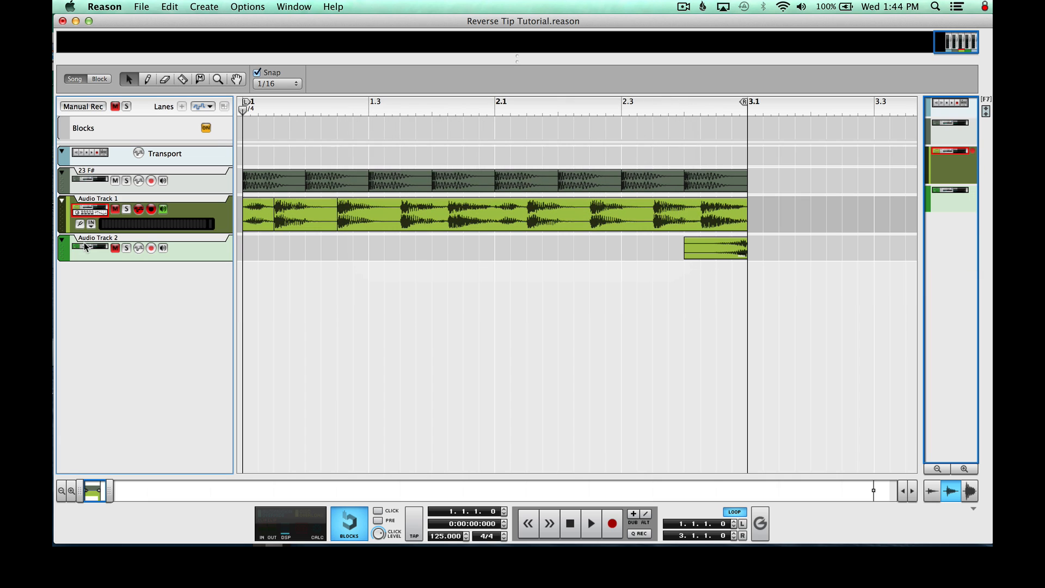
Unmute Audio Track 1 and Audio Track 2
{"action": "left_click", "coordinate": [115, 209]}
{"action": "left_click", "coordinate": [115, 247]}
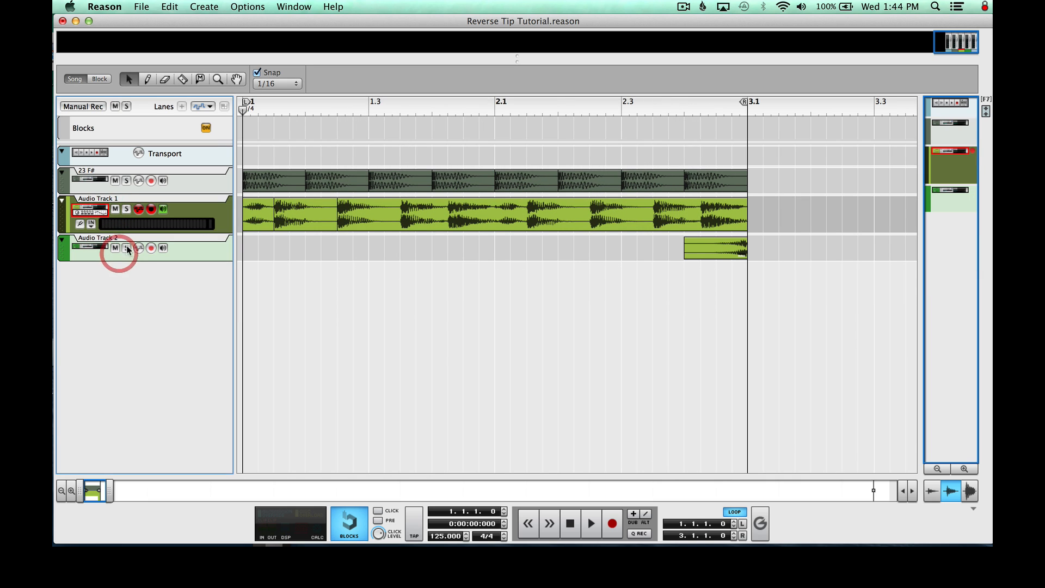
{"action": "left_click", "coordinate": [332, 258]}
Create a new audio track below Audio Track 1 and import bass stab reverse.wav from the Samples folder into it
{"action": "left_click", "coordinate": [204, 7]}
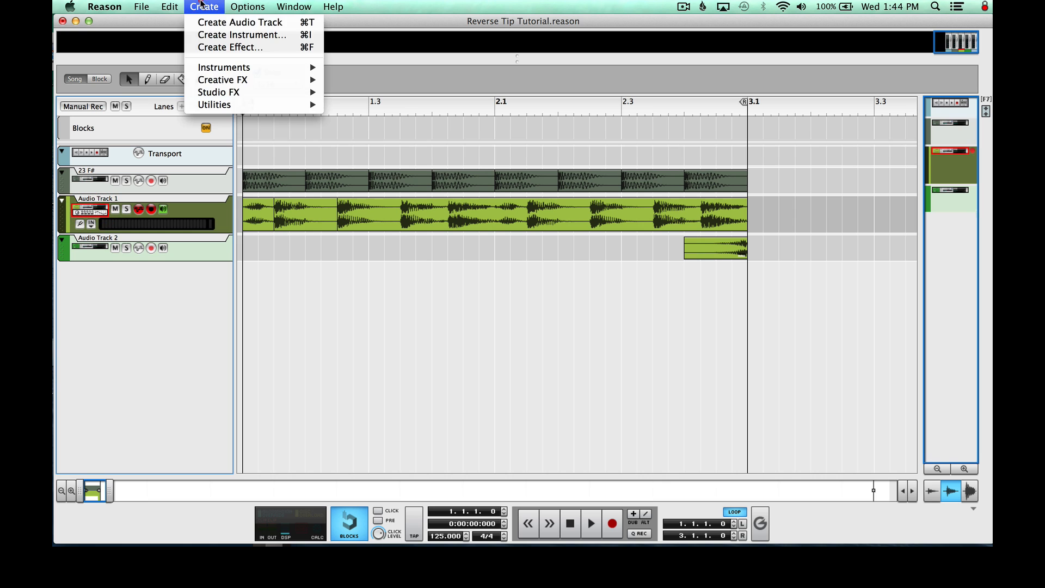
{"action": "left_click", "coordinate": [202, 22]}
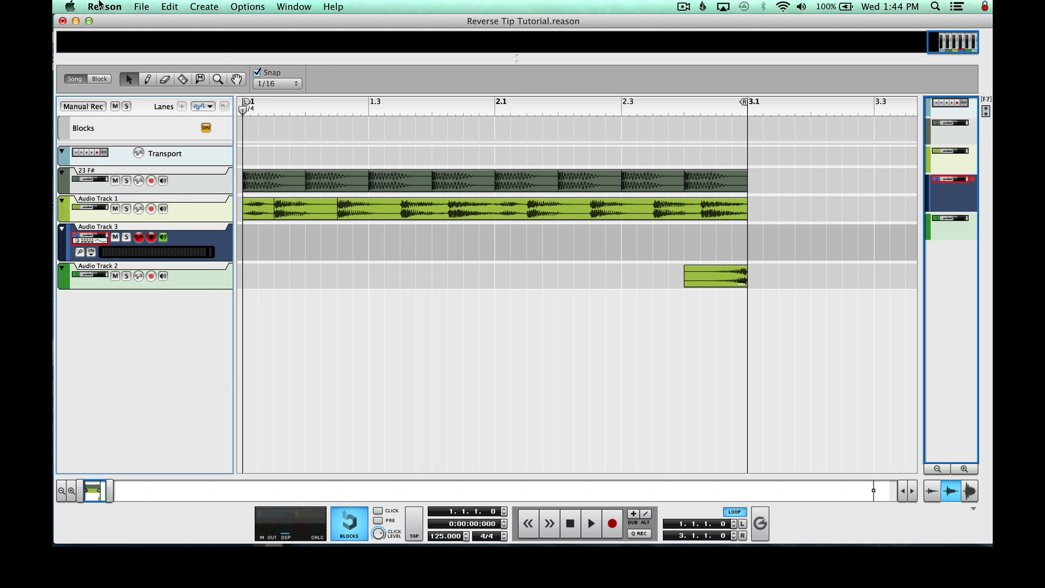
{"action": "left_click", "coordinate": [142, 7]}
{"action": "left_click", "coordinate": [161, 166]}
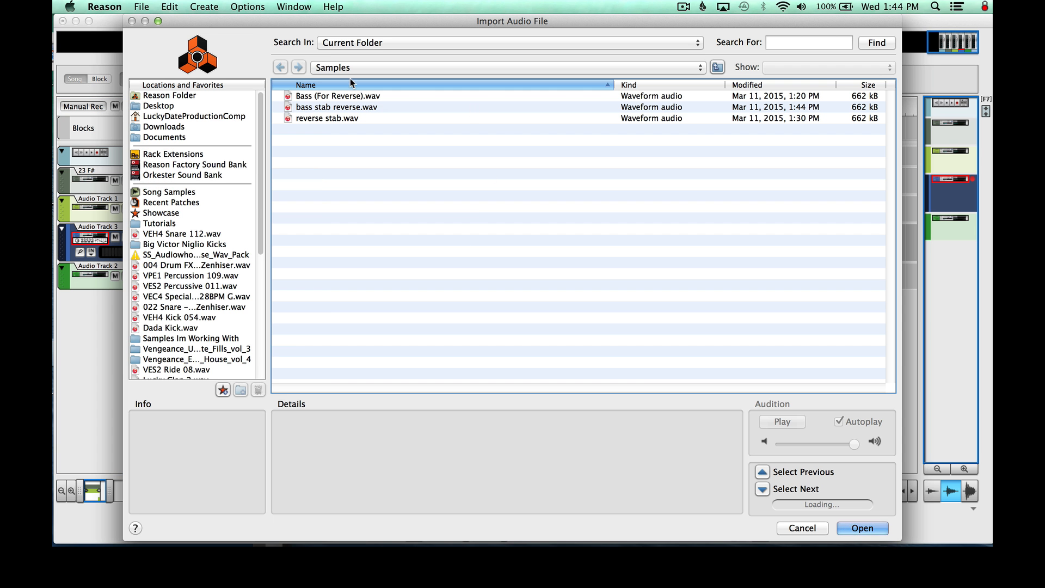
{"action": "left_click", "coordinate": [347, 107]}
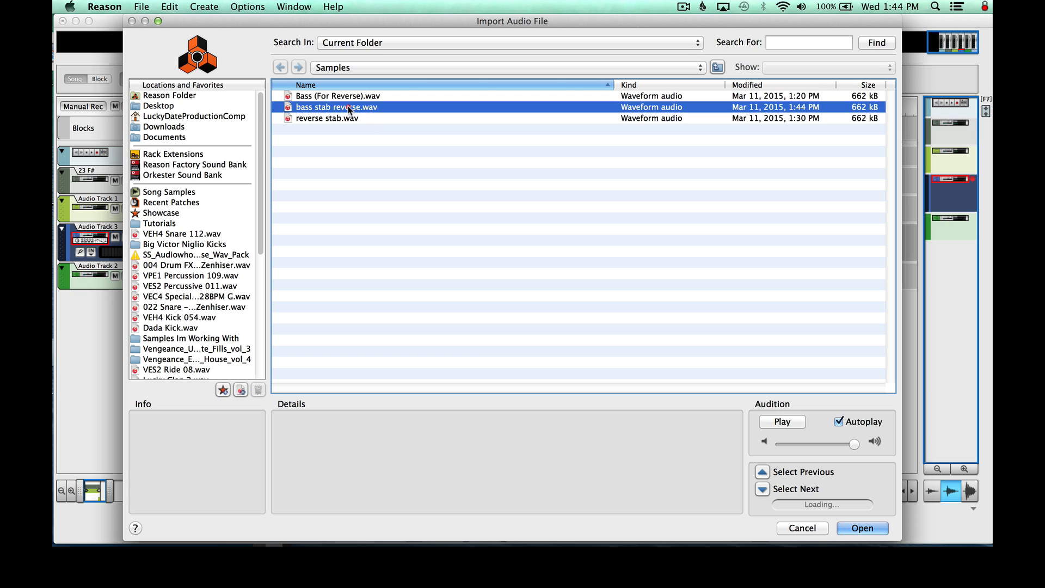
{"action": "left_click", "coordinate": [876, 525]}
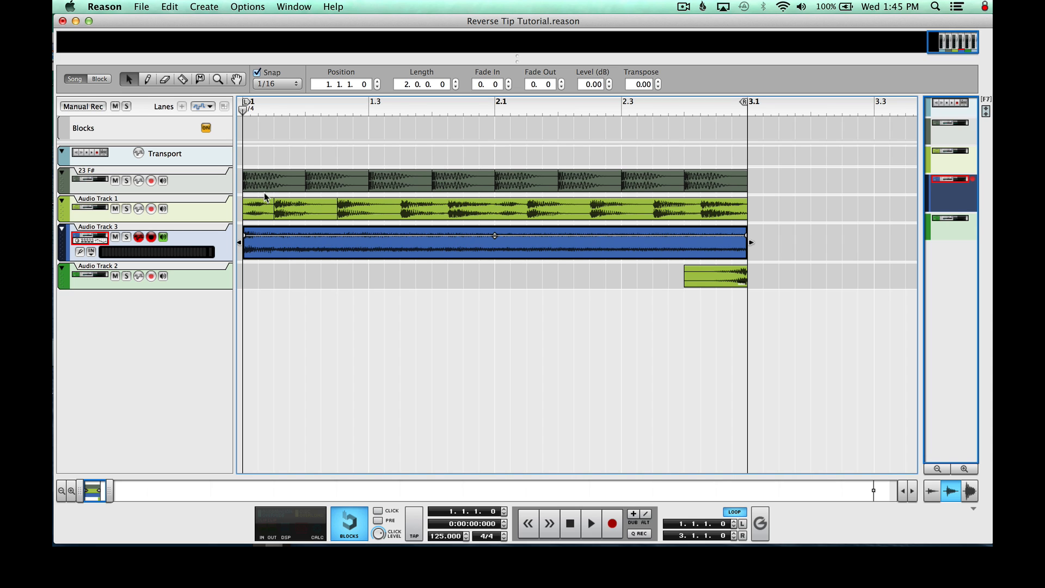
Trim the start of the imported bass clip to 1.1.3.0 and move the shortened clip back to bar 1
{"action": "left_click", "coordinate": [274, 111]}
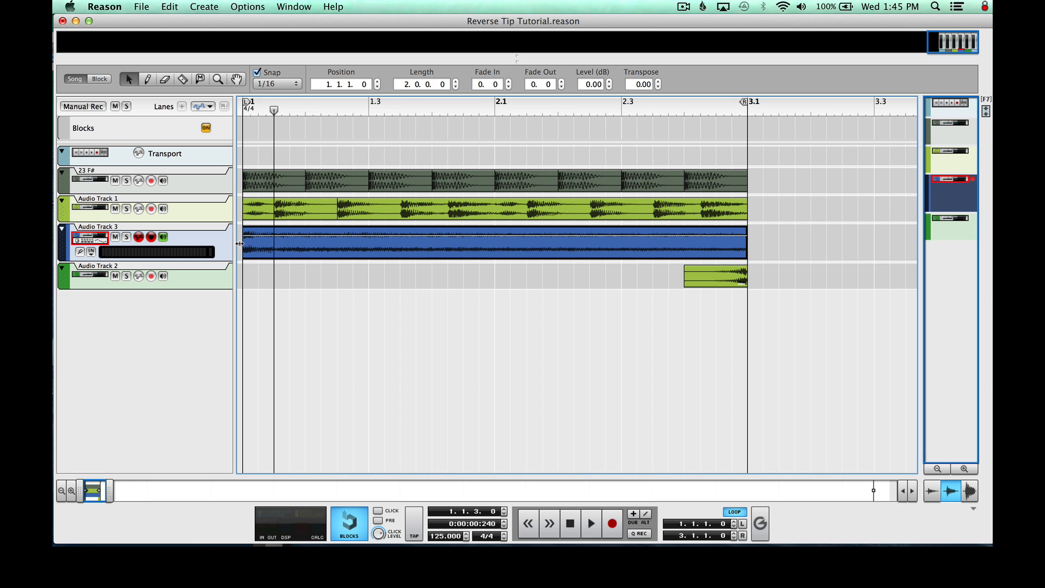
{"action": "left_click_drag", "start_coordinate": [239, 243], "coordinate": [275, 249]}
{"action": "left_click", "coordinate": [276, 248]}
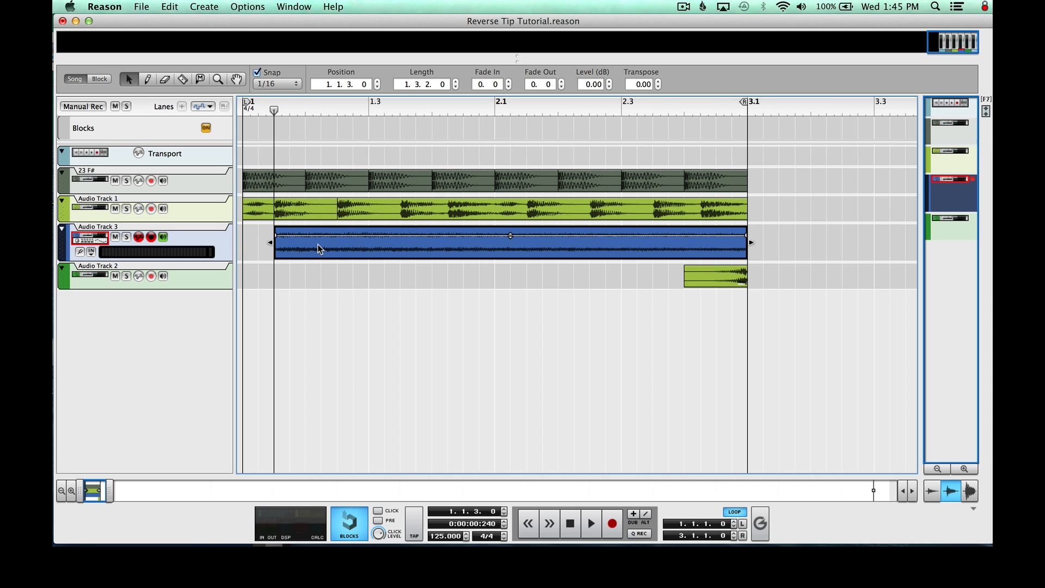
{"action": "left_click_drag", "start_coordinate": [317, 244], "coordinate": [272, 245]}
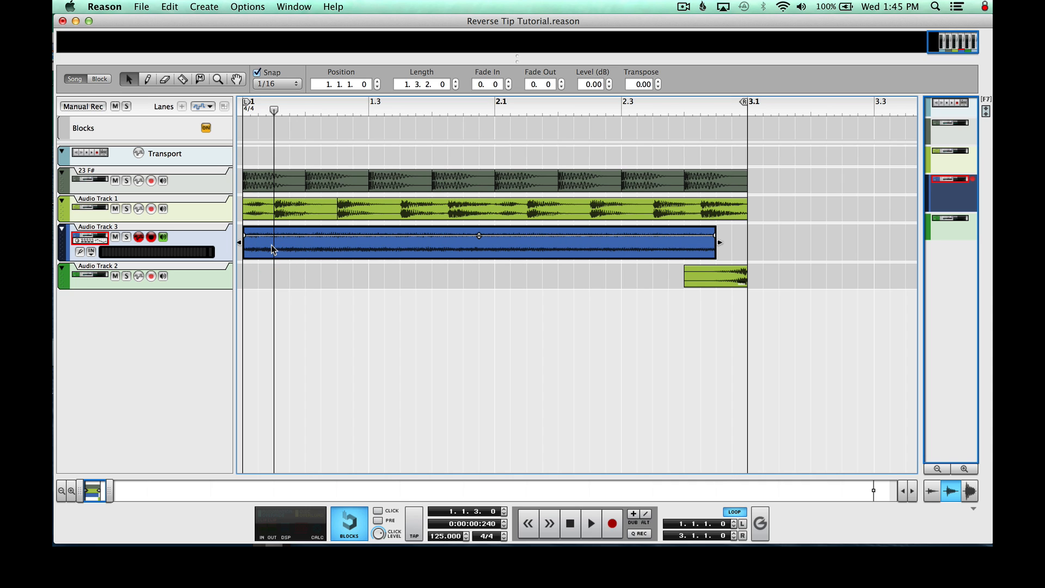
Reverse the trimmed clip on Audio Track 3 and move it to 1.1.3.0 so it ends at bar 3
{"action": "right_click", "coordinate": [271, 244]}
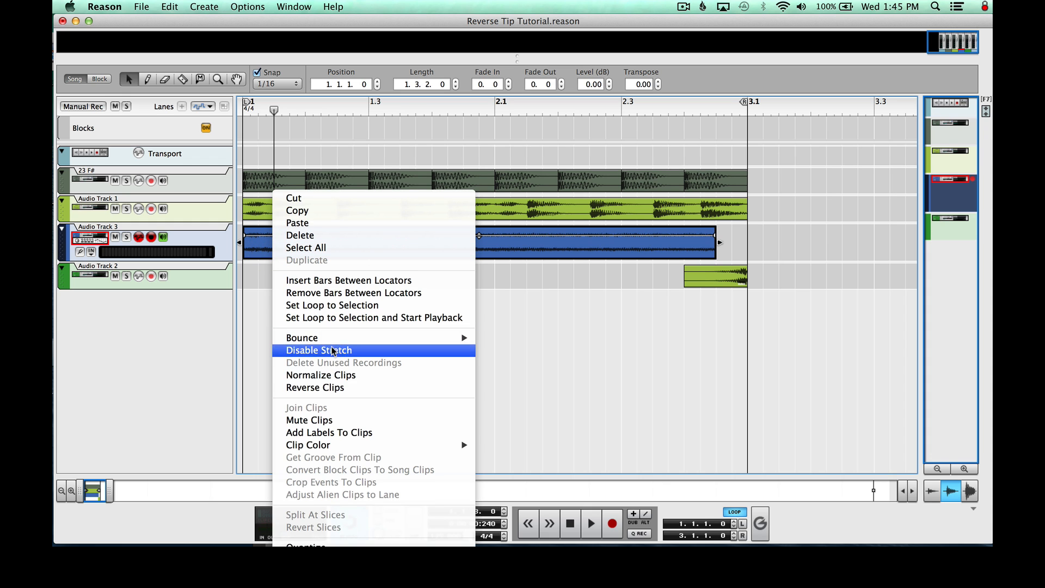
{"action": "left_click", "coordinate": [339, 387]}
{"action": "right_click", "coordinate": [245, 250]}
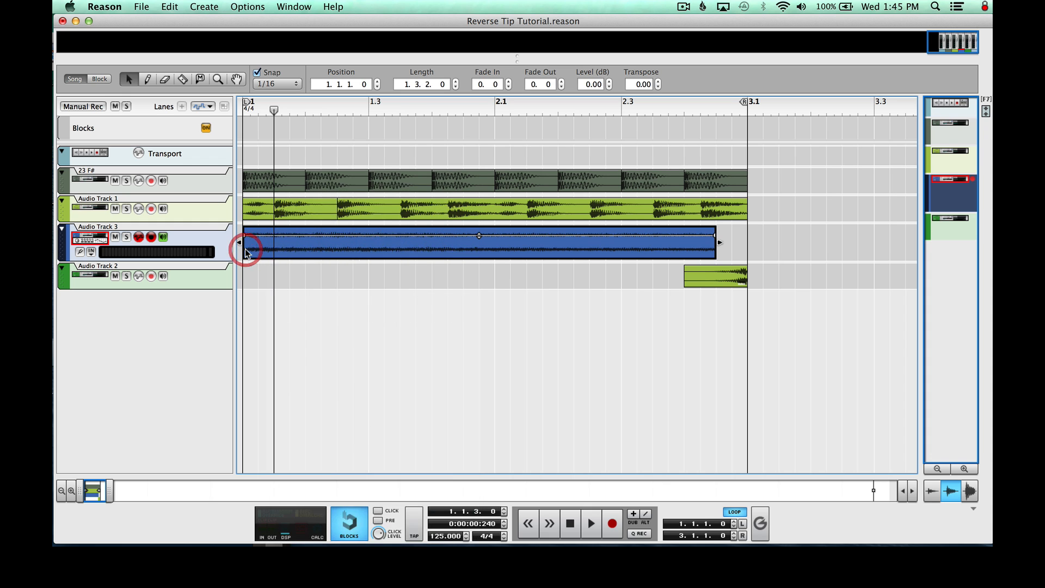
{"action": "left_click", "coordinate": [284, 387]}
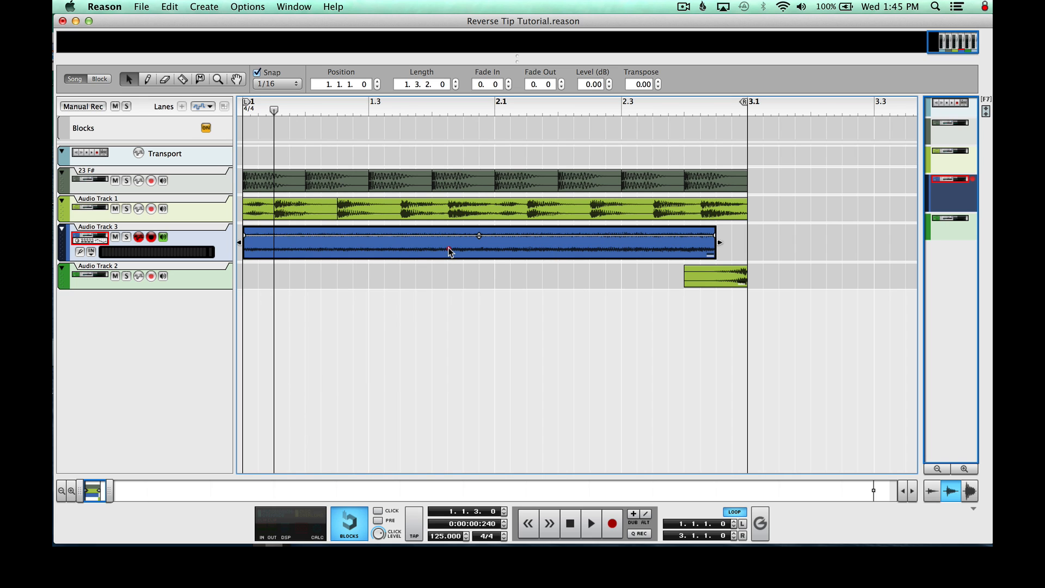
{"action": "left_click_drag", "start_coordinate": [445, 247], "coordinate": [476, 250]}
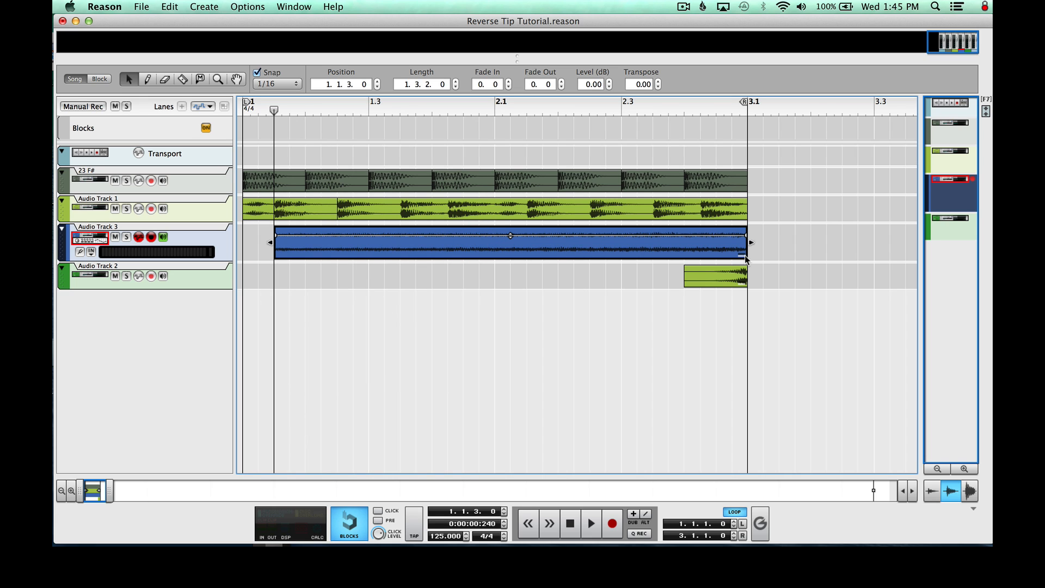
Trim the start of the reversed clip on Audio Track 3 to 2.4.1.0, keeping only its last beat
{"action": "left_click", "coordinate": [249, 209]}
{"action": "left_click", "coordinate": [327, 308]}
{"action": "left_click", "coordinate": [302, 245]}
{"action": "left_click_drag", "start_coordinate": [267, 244], "coordinate": [679, 263]}
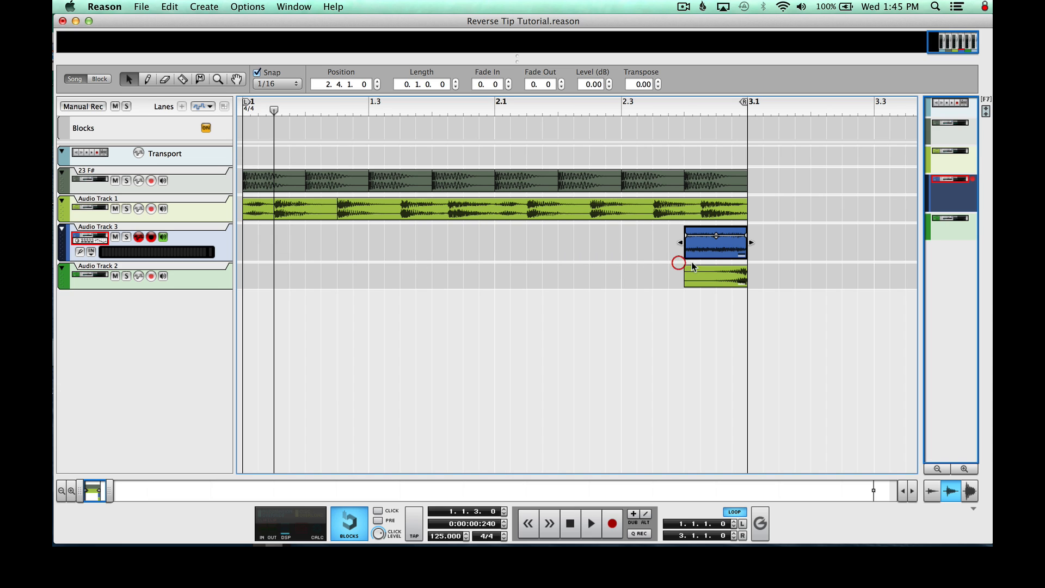
Mute Audio Track 2, which holds the earlier reversed bass clip
{"action": "left_click", "coordinate": [728, 276]}
{"action": "left_click", "coordinate": [699, 232]}
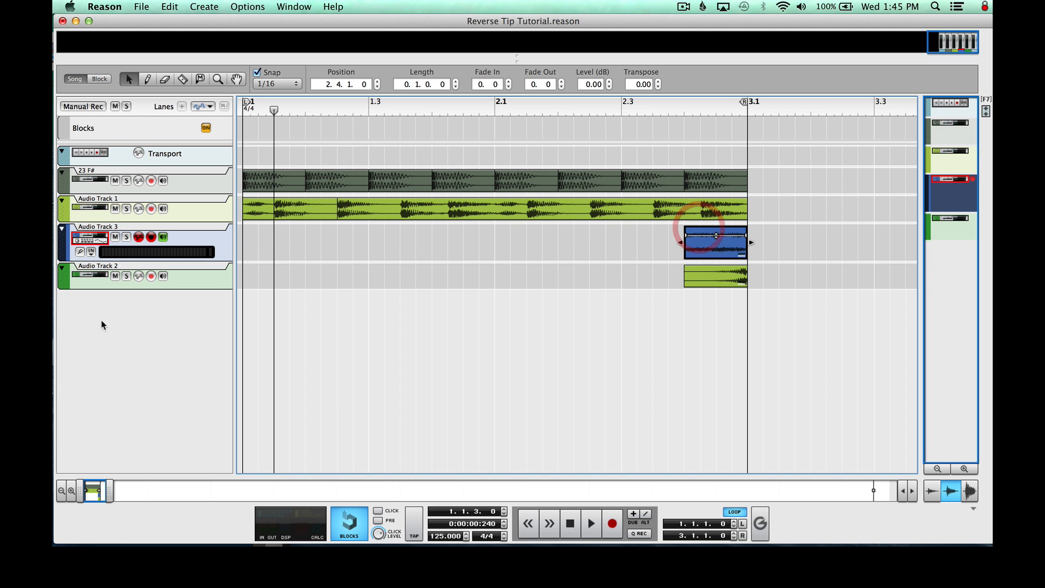
{"action": "left_click", "coordinate": [115, 276]}
{"action": "left_click", "coordinate": [666, 301]}
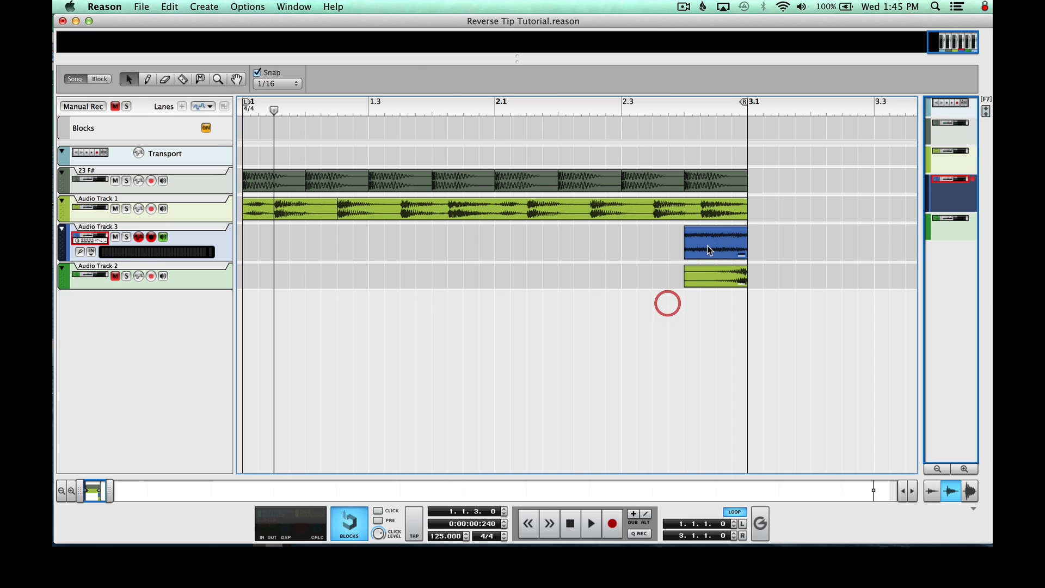
Give the one-beat clip on Audio Track 3 a full-length fade-in and raise its level to 4.01 dB
{"action": "left_click", "coordinate": [708, 242]}
{"action": "left_click_drag", "start_coordinate": [684, 236], "coordinate": [751, 238]}
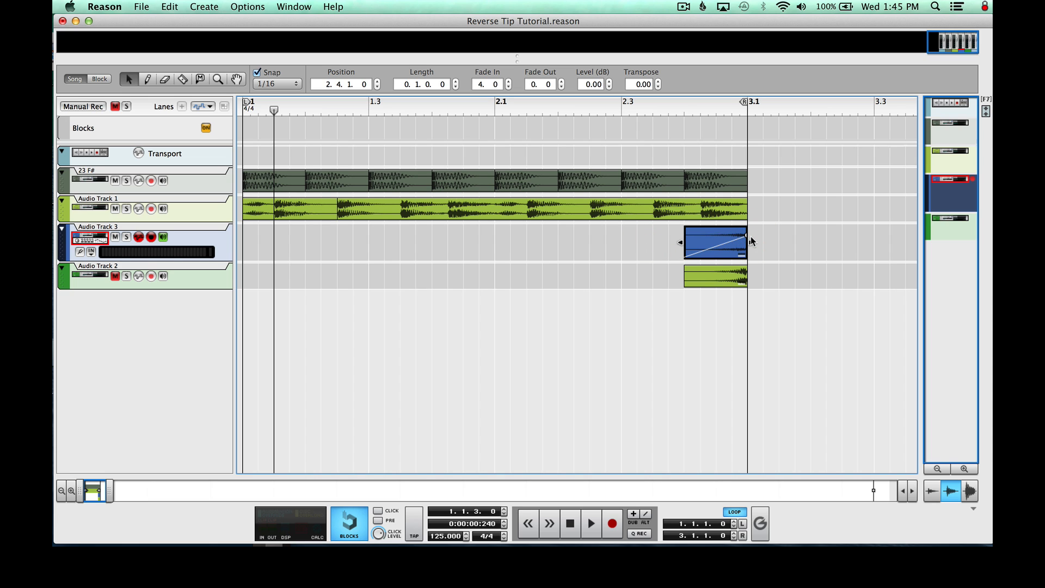
{"action": "left_click", "coordinate": [716, 245]}
{"action": "left_click", "coordinate": [586, 82]}
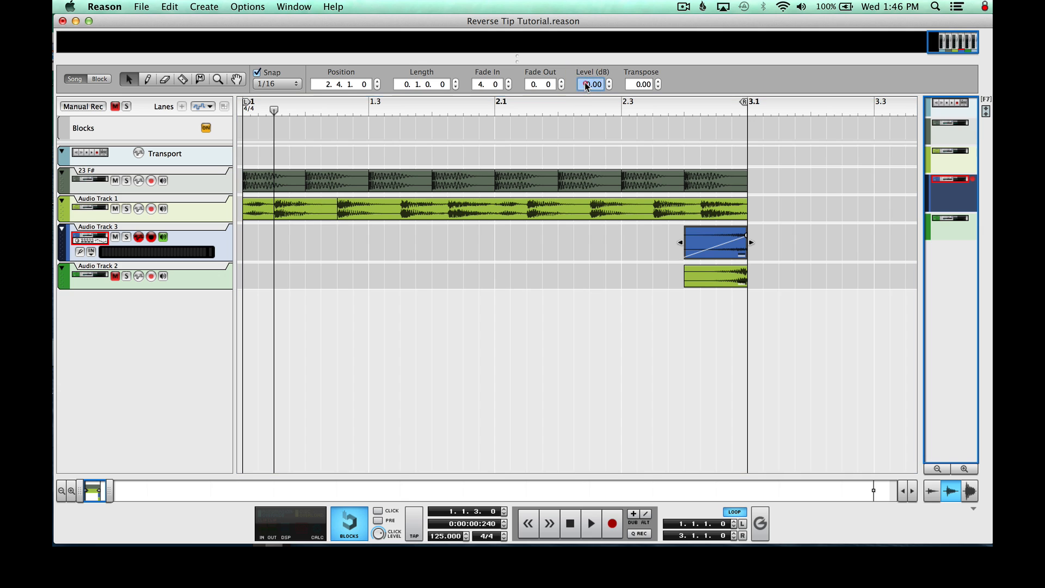
{"action": "key", "text": "Return"}
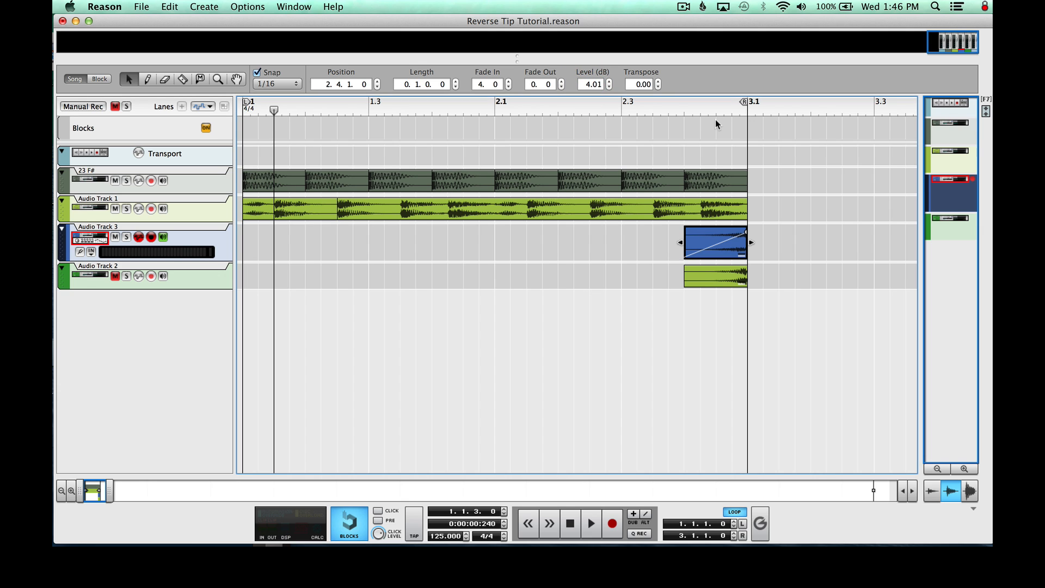
{"action": "left_click", "coordinate": [783, 162]}
Play the faded reverse clip from 2.4.1 with Audio Track 3 soloed, and stop playback
{"action": "left_click_drag", "start_coordinate": [308, 112], "coordinate": [164, 105]}
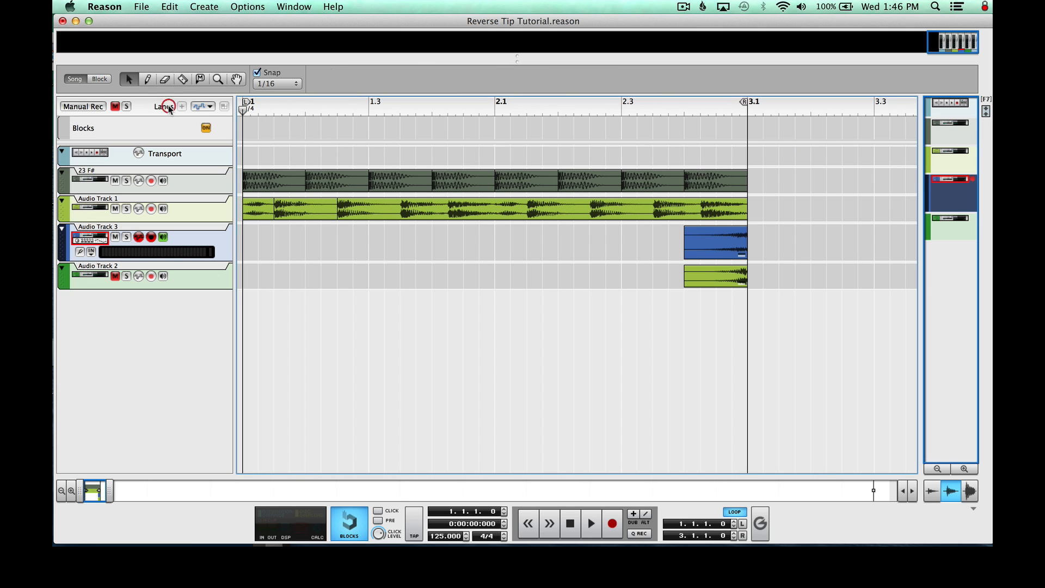
{"action": "left_click", "coordinate": [684, 109]}
{"action": "key", "text": "space"}
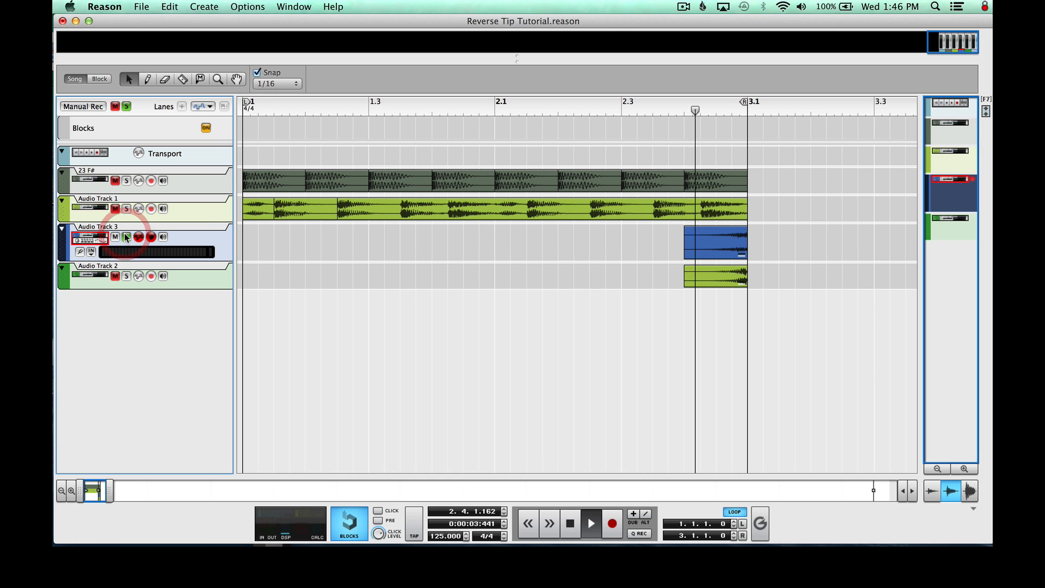
{"action": "key", "text": "space"}
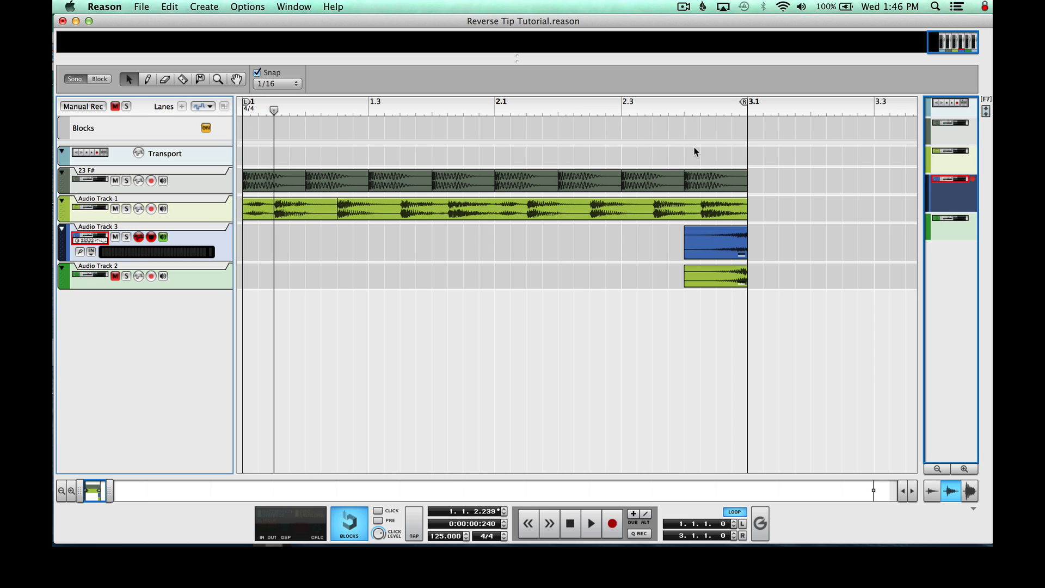
Return the song position to the start and play the full mix with the reversed reverb tail
{"action": "left_click", "coordinate": [626, 107]}
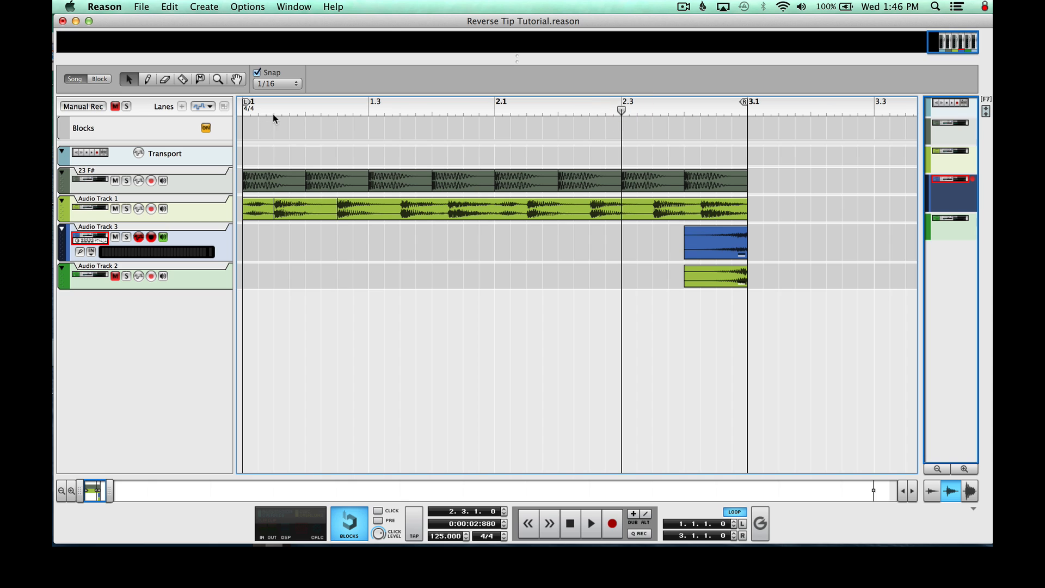
{"action": "left_click_drag", "start_coordinate": [272, 114], "coordinate": [179, 112]}
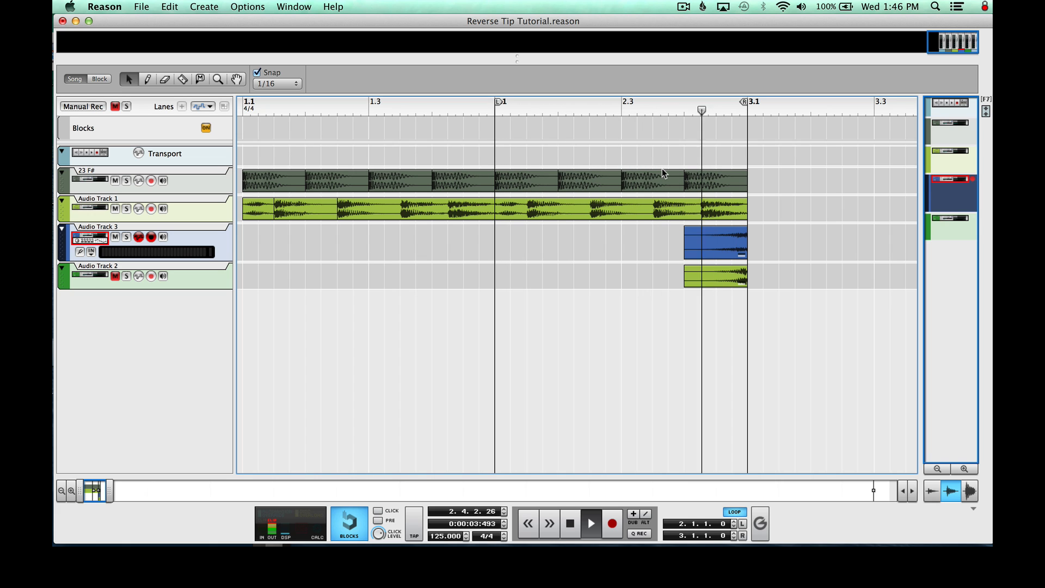
Unmute Audio Track 2 and play the mix from 2.1.1 with the reversed clips on Audio Tracks 2 and 3, then stop
{"action": "key", "text": "space"}
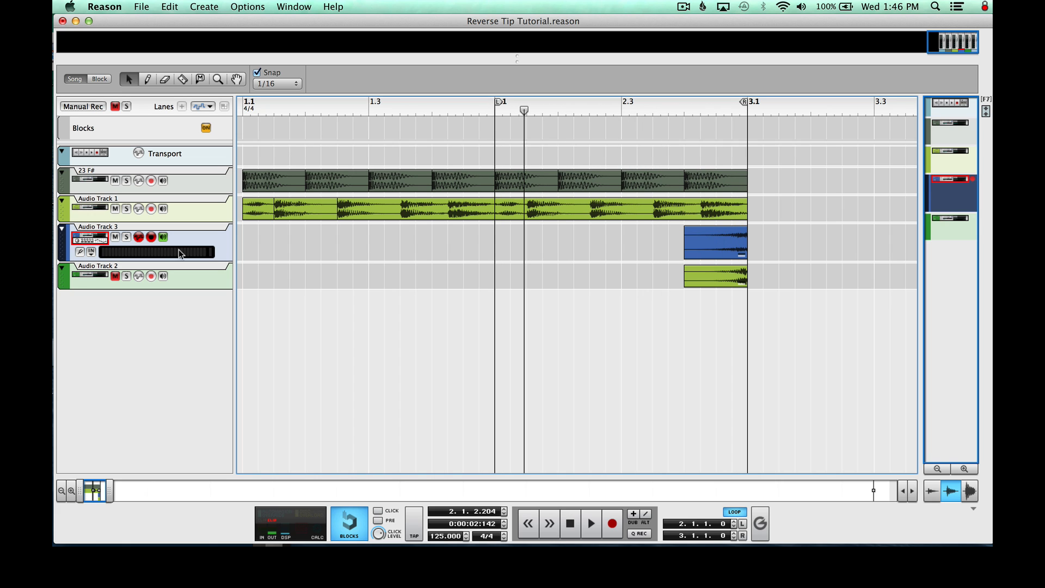
{"action": "left_click", "coordinate": [116, 276]}
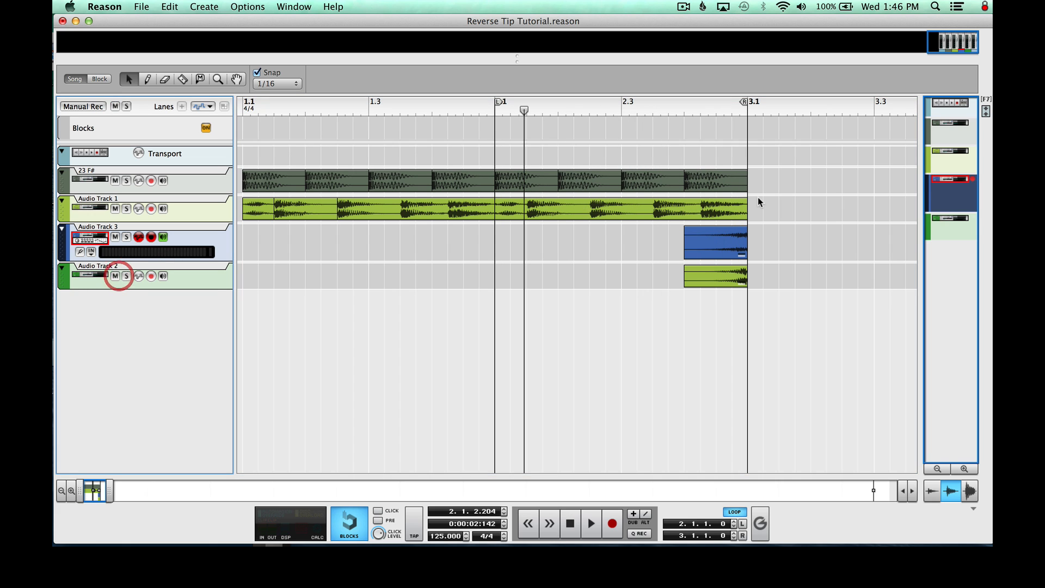
{"action": "left_click", "coordinate": [491, 113]}
{"action": "left_click", "coordinate": [733, 280]}
{"action": "left_click", "coordinate": [731, 238]}
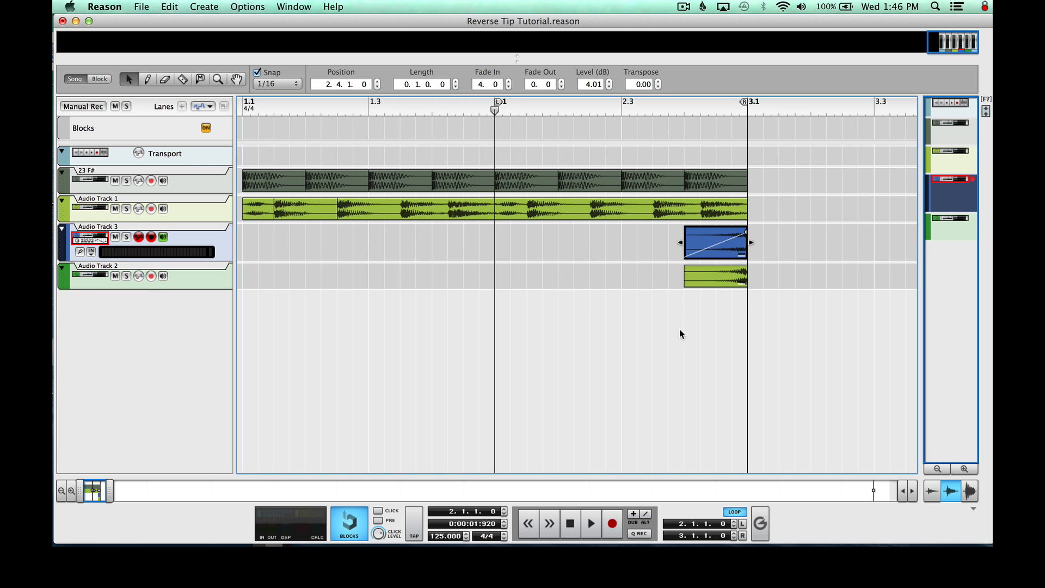
{"action": "key", "text": "space"}
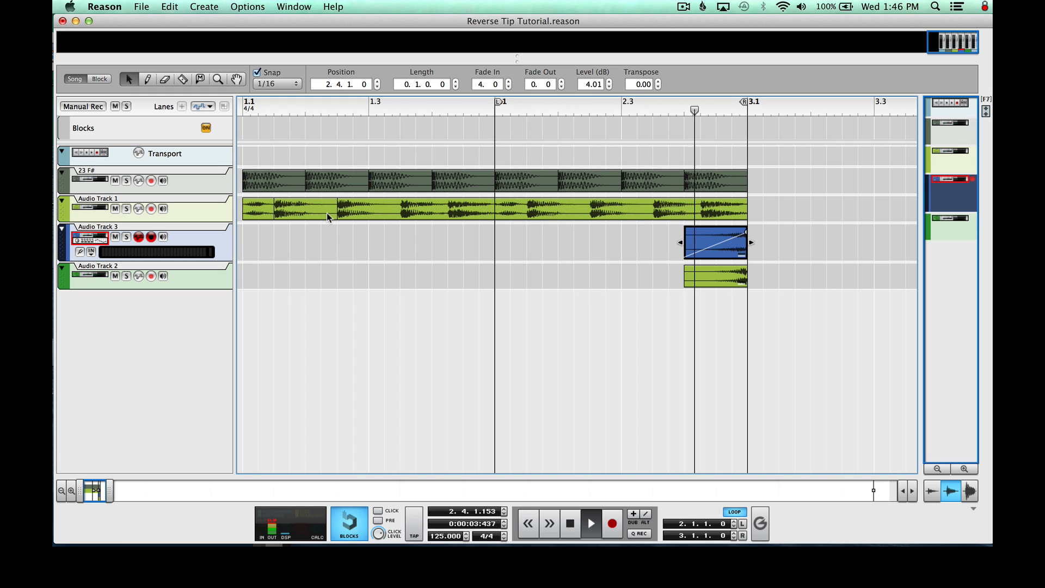
{"action": "key", "text": "space"}
{"action": "left_click", "coordinate": [806, 298]}
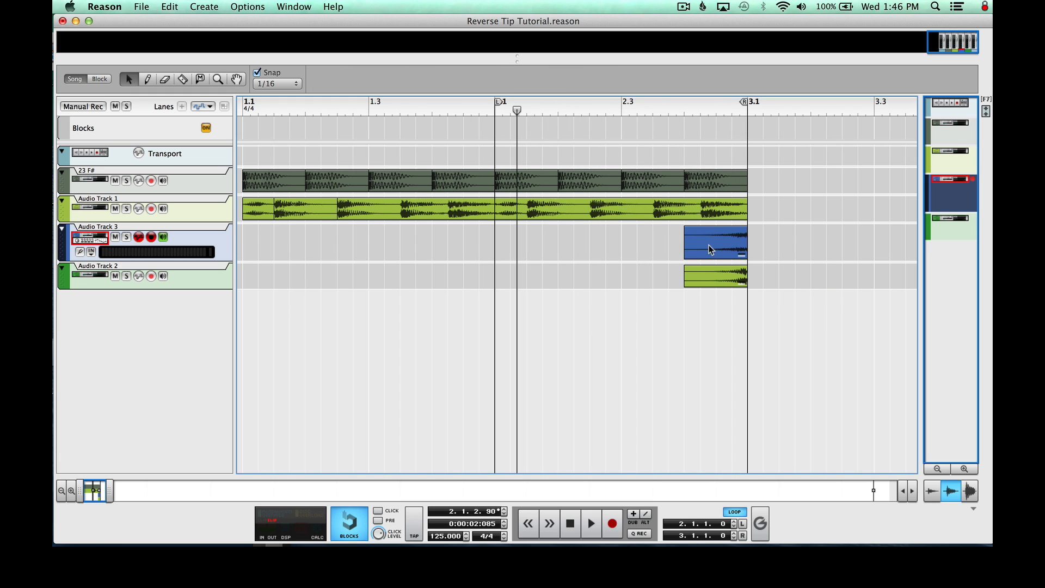
Copy Audio Track 3's reversed clip to 2.1.1 at two sixteenths long, and add a one-sixteenth copy at 2.3.2
{"action": "left_click_drag", "start_coordinate": [719, 243], "coordinate": [493, 243]}
{"action": "left_click", "coordinate": [590, 243]}
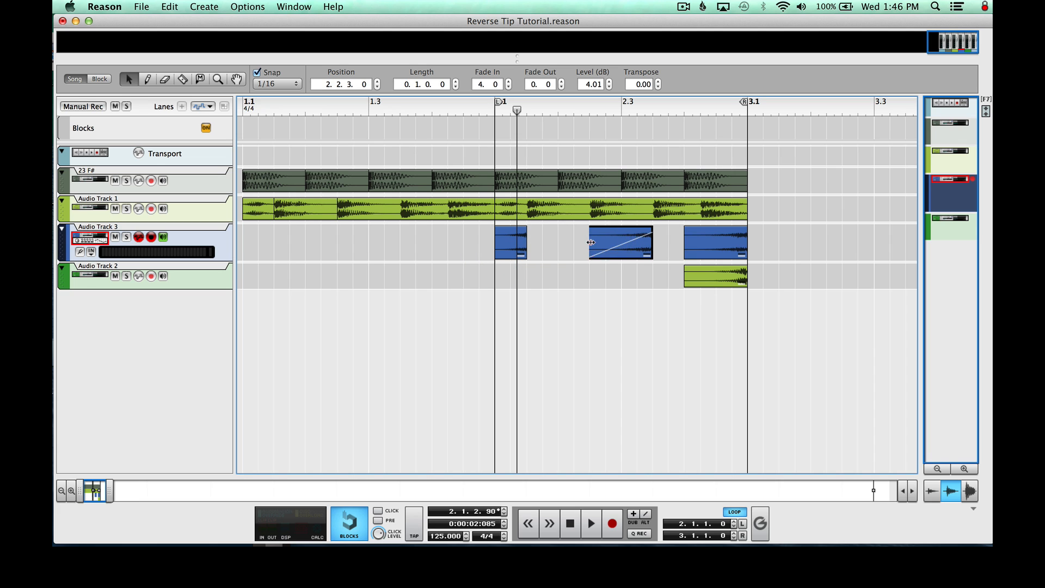
{"action": "left_click_drag", "start_coordinate": [591, 243], "coordinate": [645, 242]}
Copy Audio Track 2's reversed clip to 2.2.1 at two sixteenths long, and play the loop from 2.1.1
{"action": "left_click_drag", "start_coordinate": [721, 278], "coordinate": [558, 277]}
{"action": "left_click", "coordinate": [495, 116]}
{"action": "key", "text": "space"}
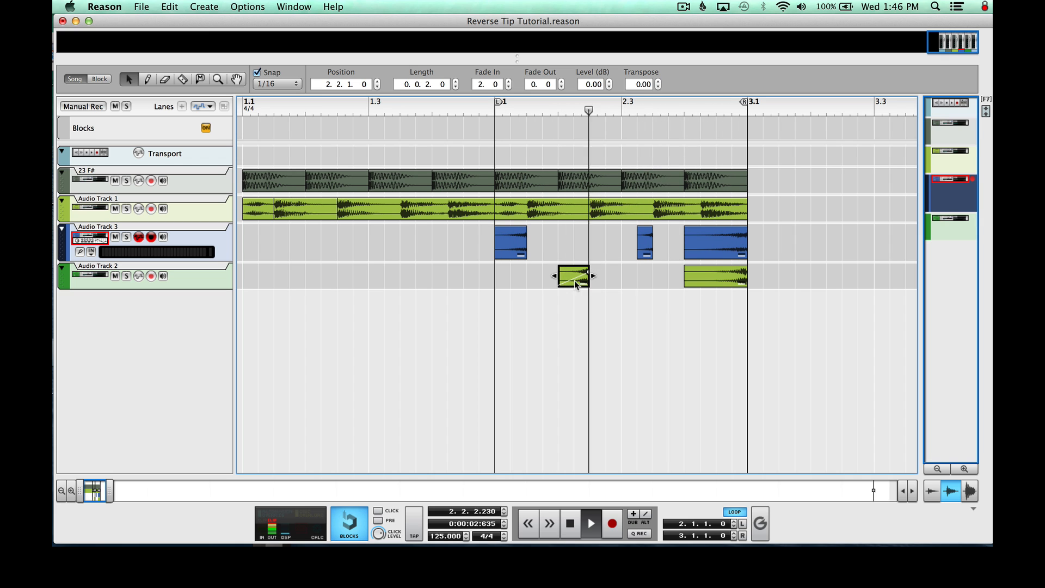
Try the short Audio Track 2 clip at 2.1.3 and 2.1.4 during playback, and delete both pieces
{"action": "mouse_move", "coordinate": [568, 283]}
{"action": "left_mouse_down"}
{"action": "mouse_move", "coordinate": [544, 283]}
{"action": "mouse_move", "coordinate": [554, 281]}
{"action": "left_mouse_up"}
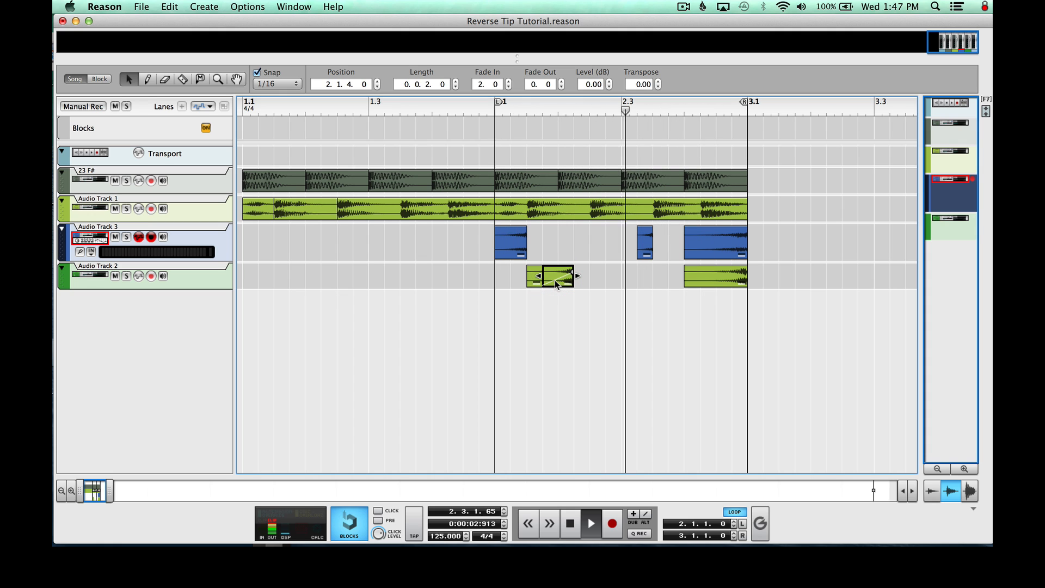
{"action": "left_click", "coordinate": [532, 279]}
{"action": "key", "text": "Delete"}
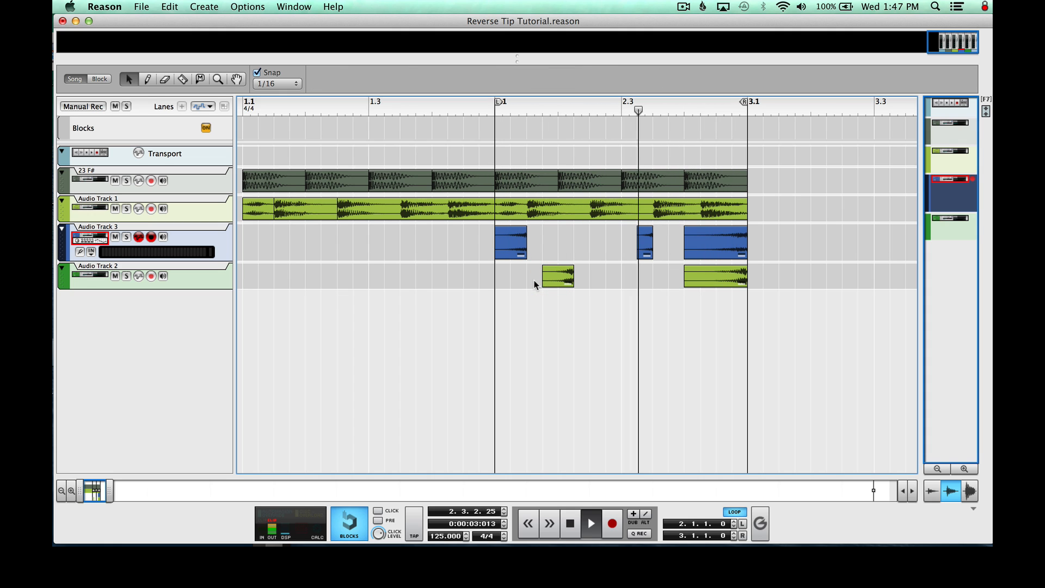
{"action": "left_click", "coordinate": [567, 269]}
{"action": "key", "text": "Delete"}
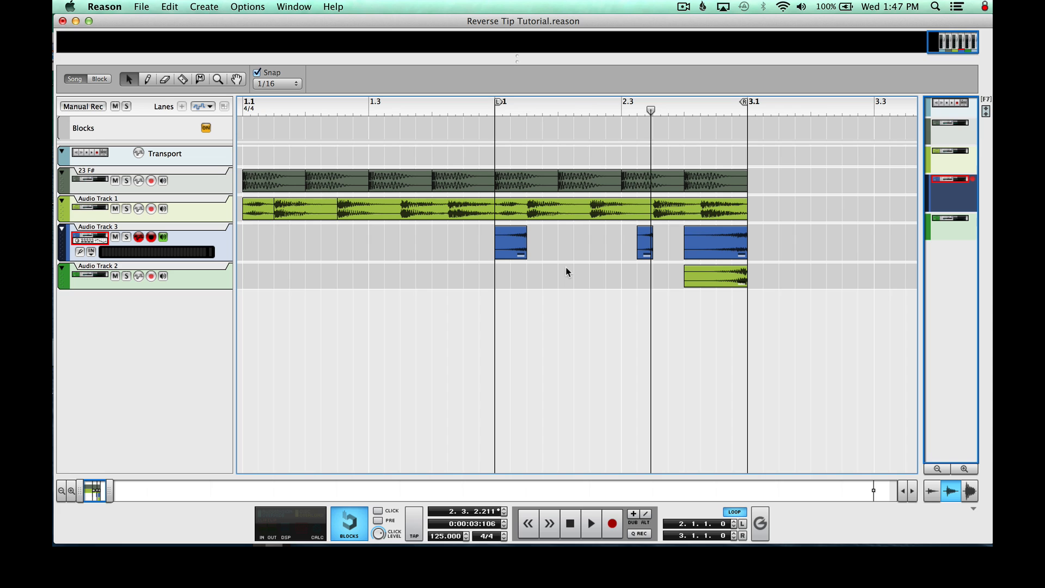
Move the loop start to 1.1.1 so the loop spans both bars
{"action": "left_click_drag", "start_coordinate": [368, 111], "coordinate": [65, 110]}
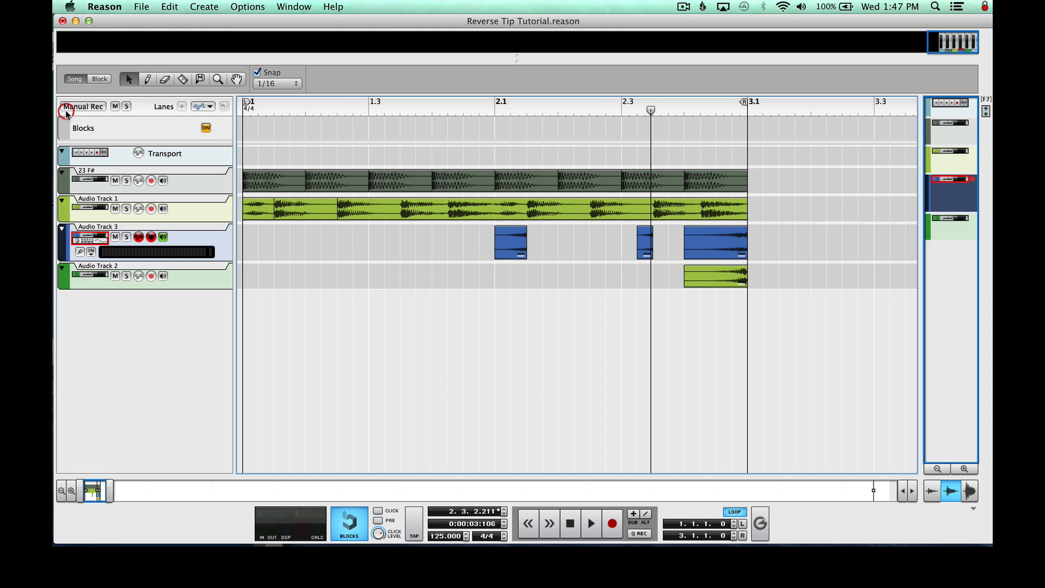